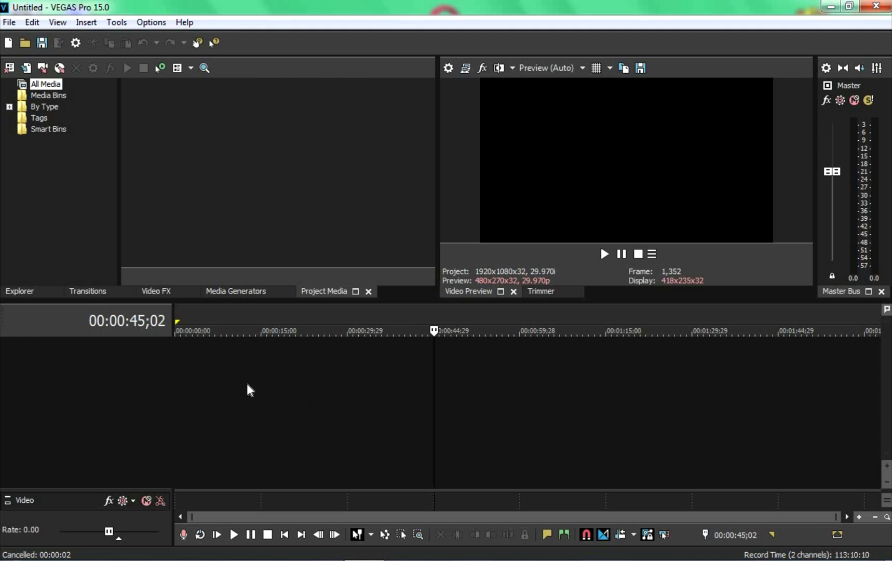
click(247, 384)
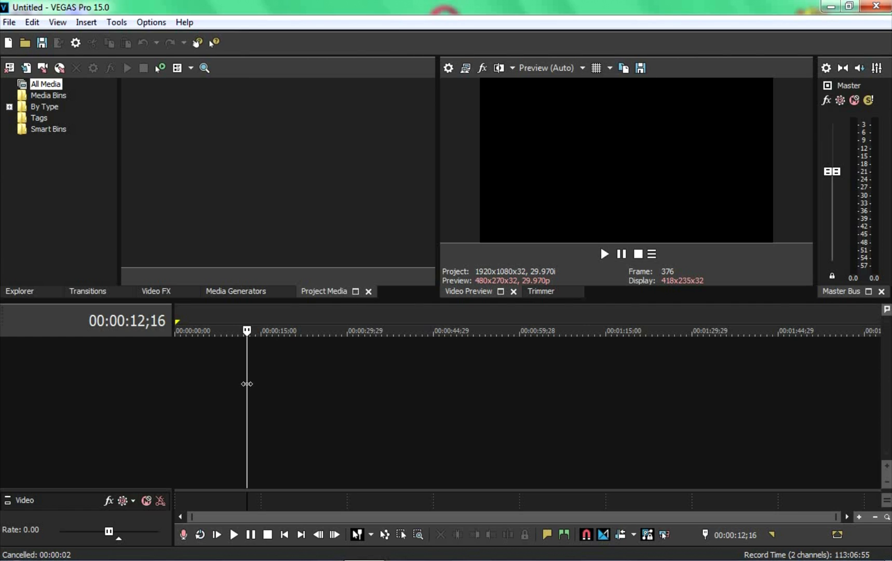
drag(246, 384, 127, 379)
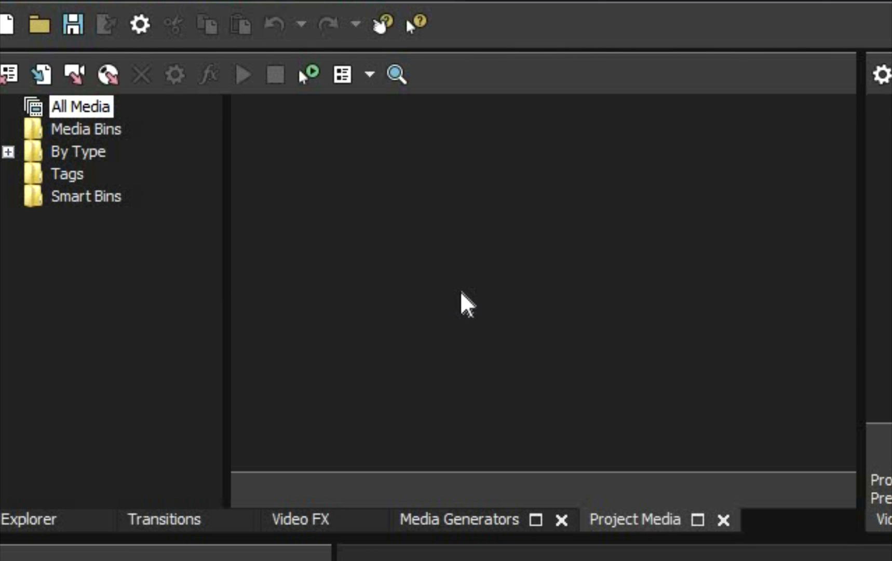
Look through the Media Generators, Video FX, Transitions and Explorer windows and return to Project Media
click(462, 527)
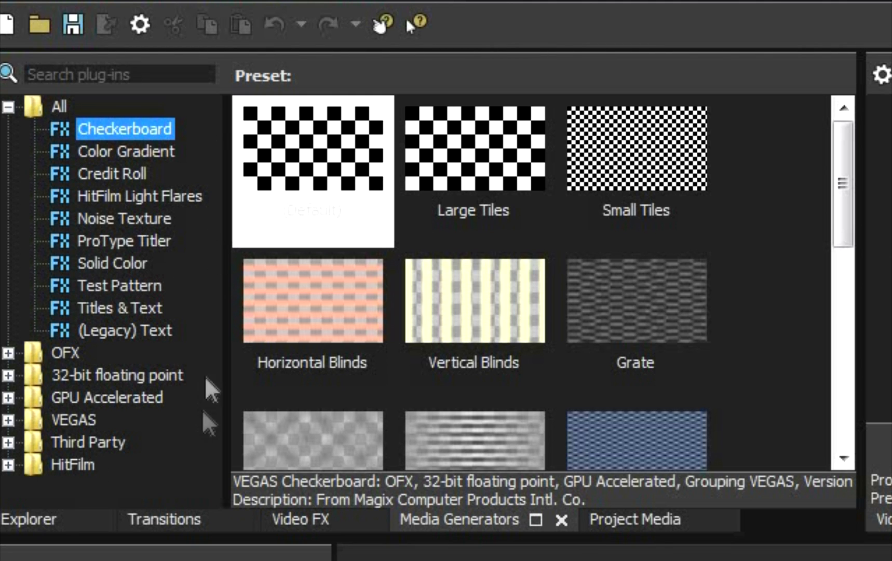
click(312, 523)
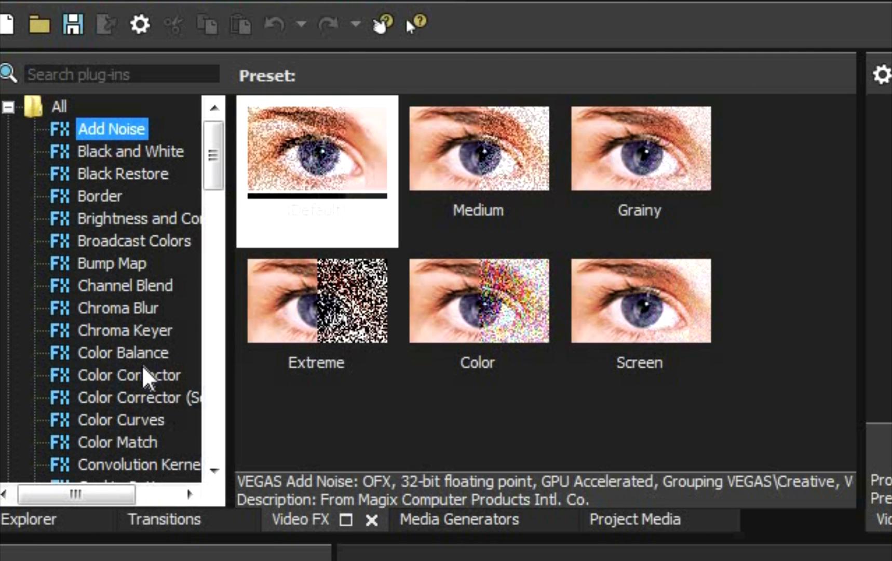
click(144, 526)
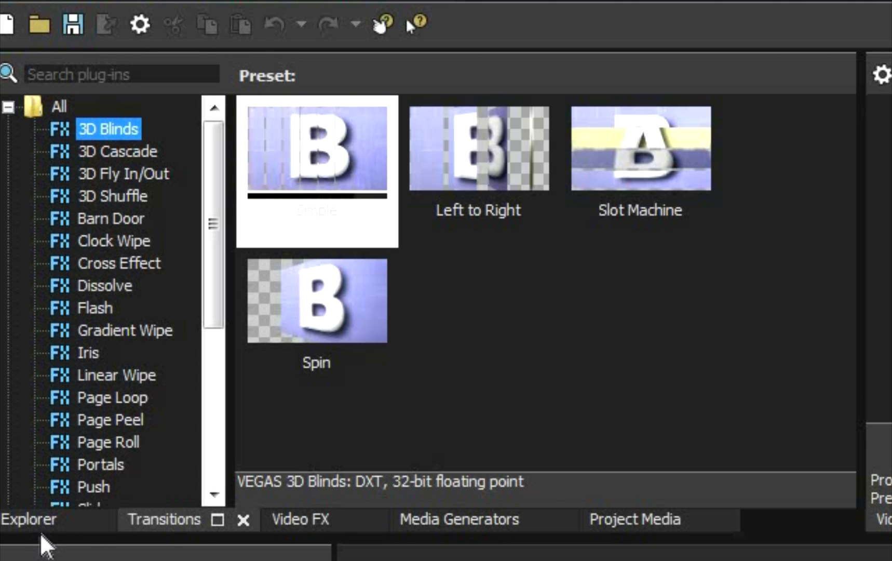
click(52, 525)
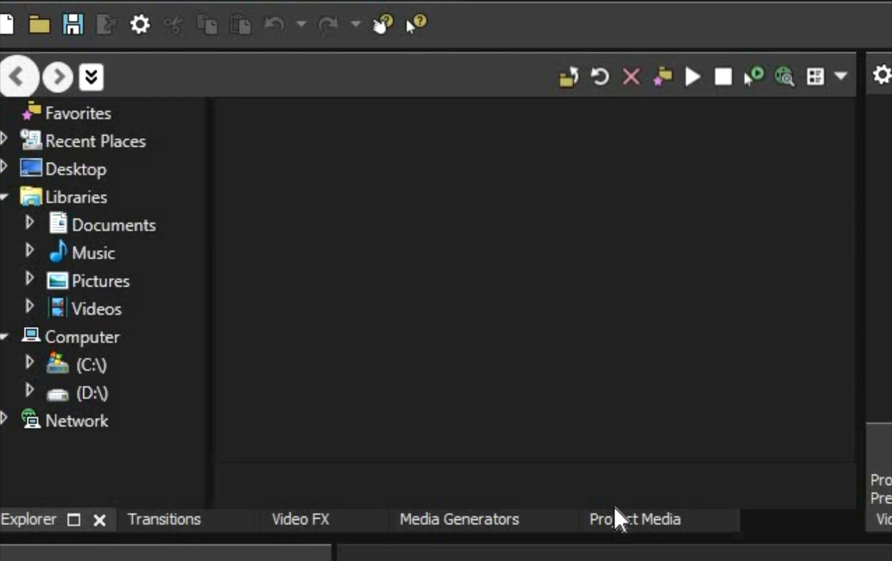
click(623, 521)
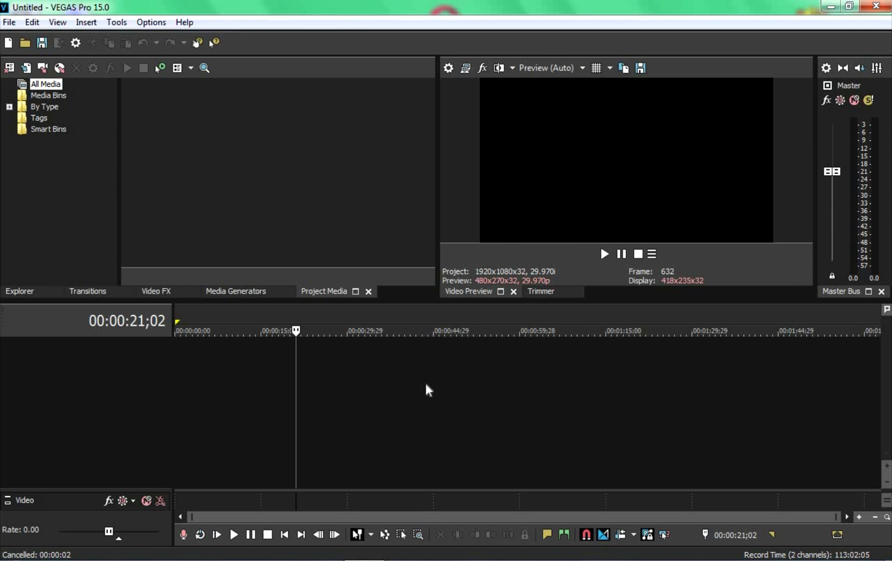
click(425, 382)
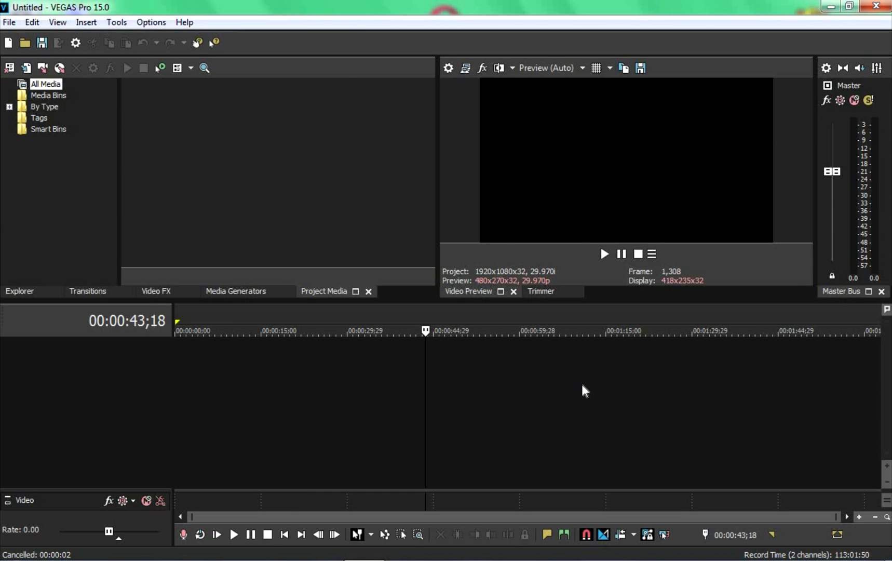
click(581, 382)
click(335, 433)
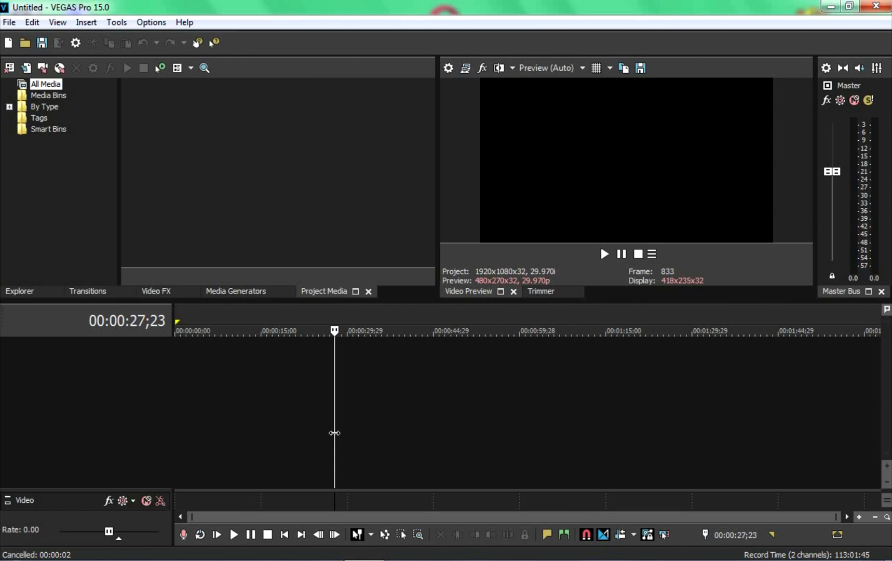
click(241, 416)
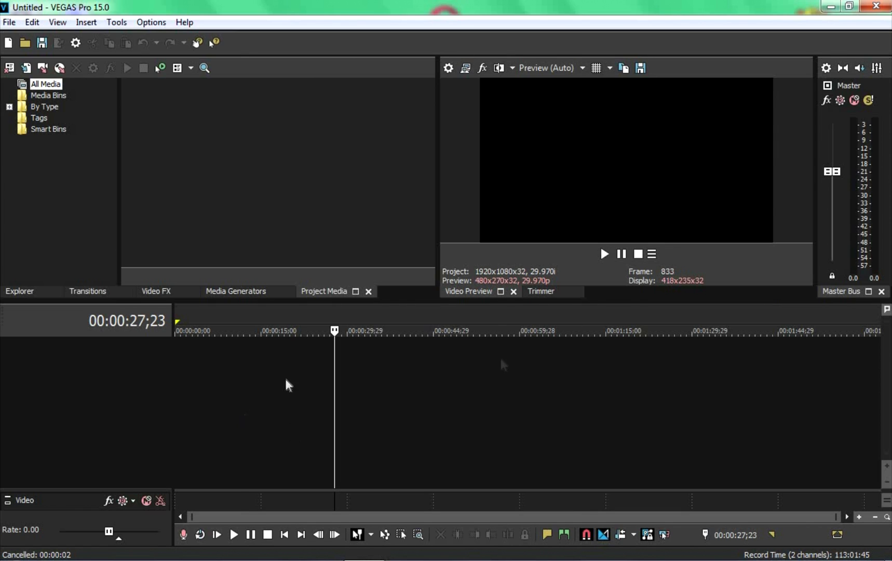
click(553, 375)
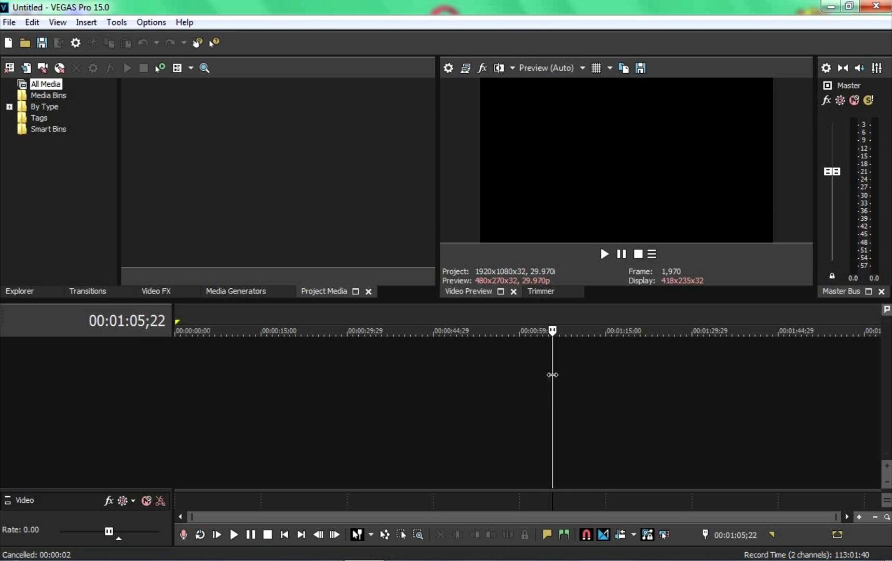
click(420, 376)
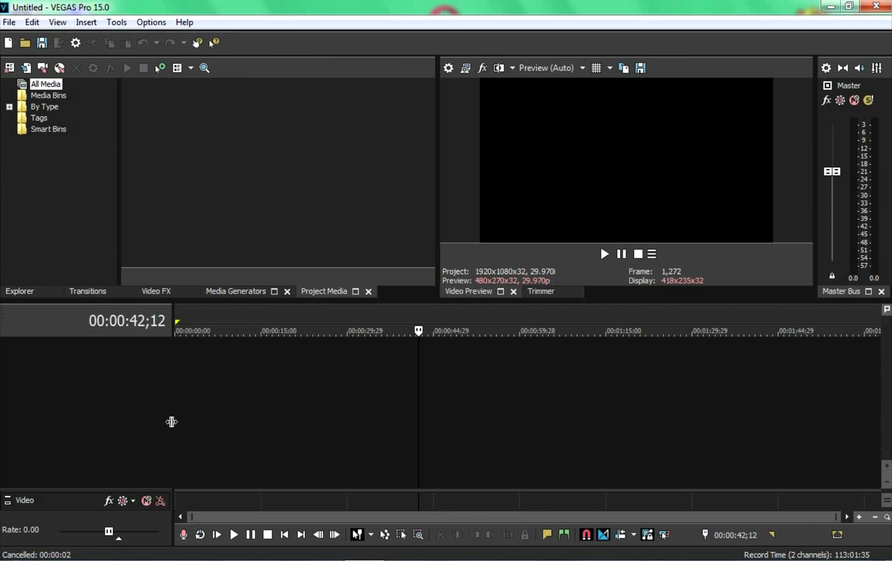
click(216, 416)
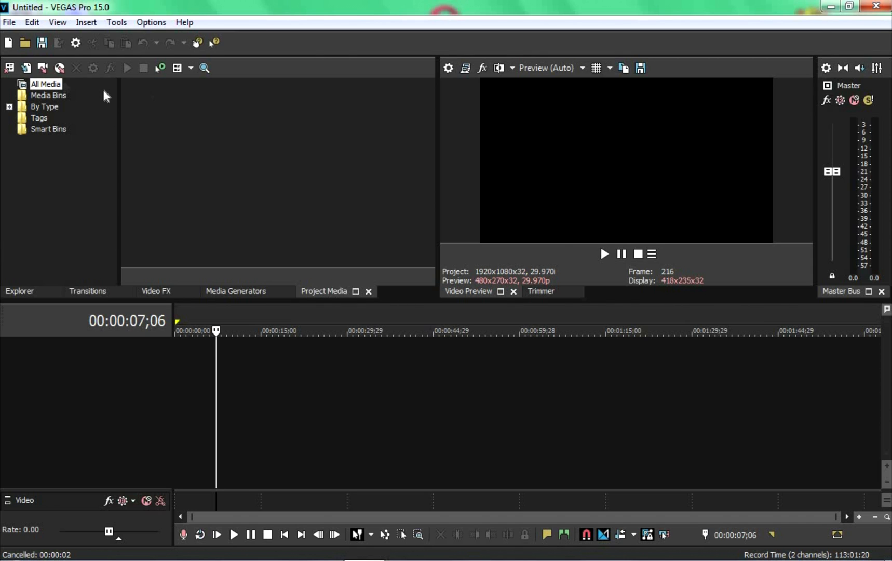
Import Wildlife.wmv from the Sample Videos folder of the Videos library into the project media
click(24, 66)
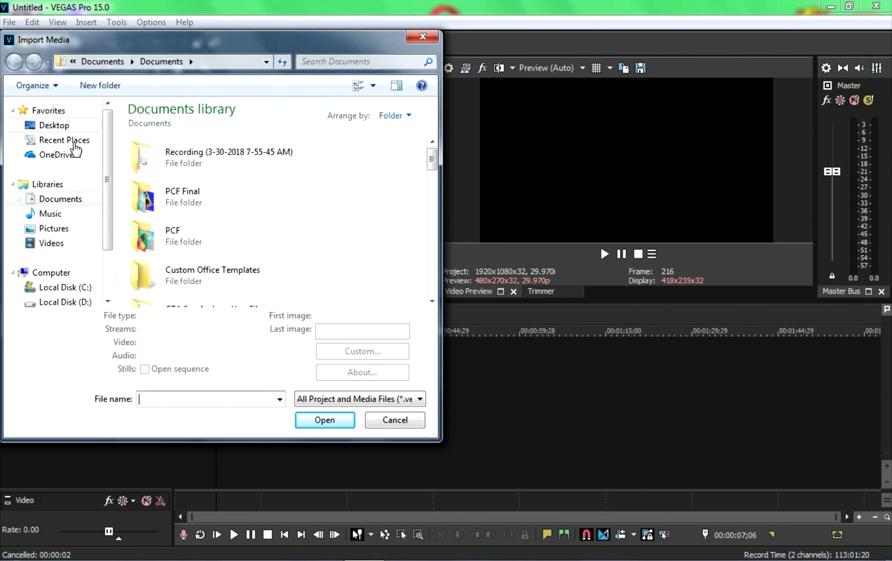
click(51, 243)
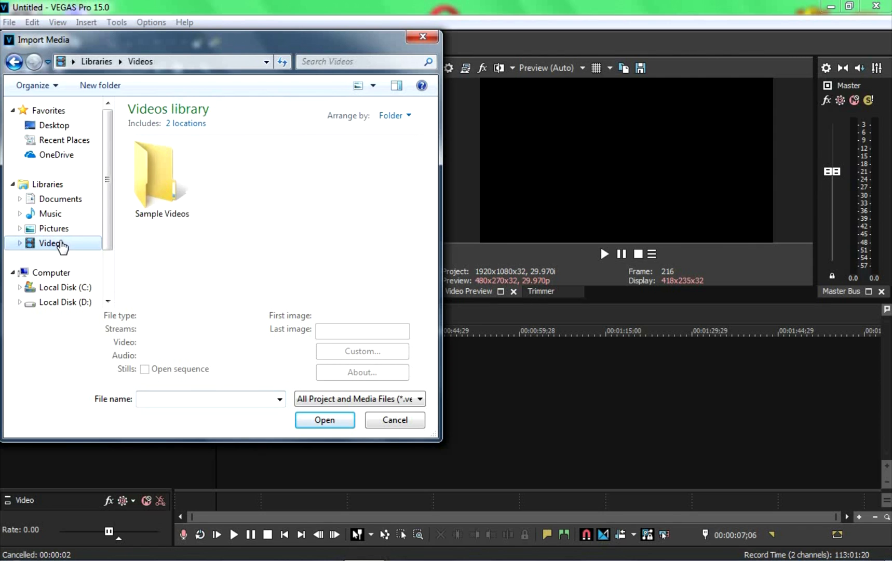
double_click(159, 211)
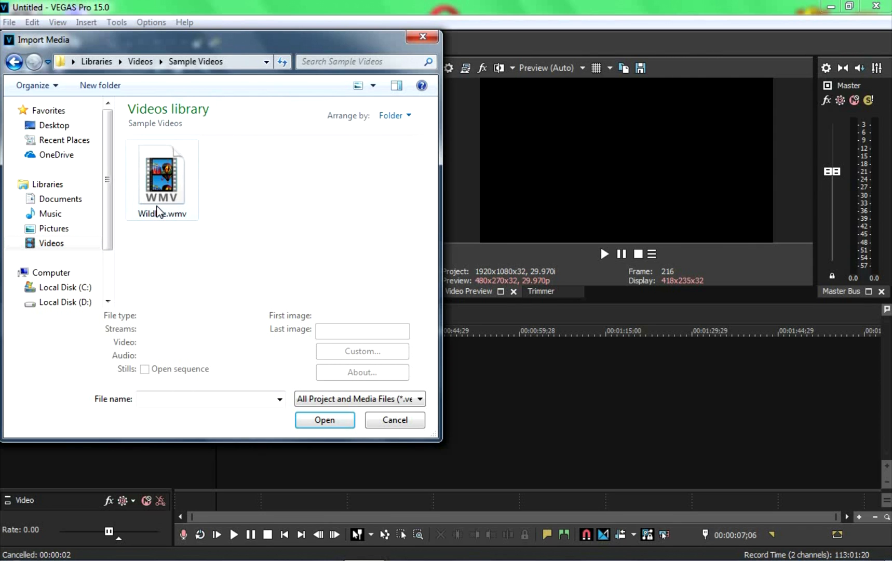
double_click(157, 207)
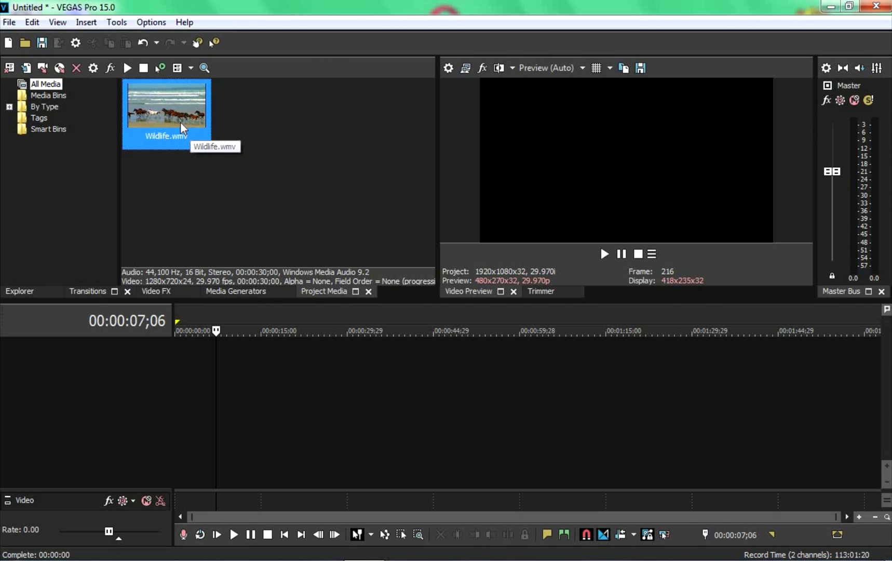
Look at the empty Trimmer window and return to the Video Preview
click(541, 288)
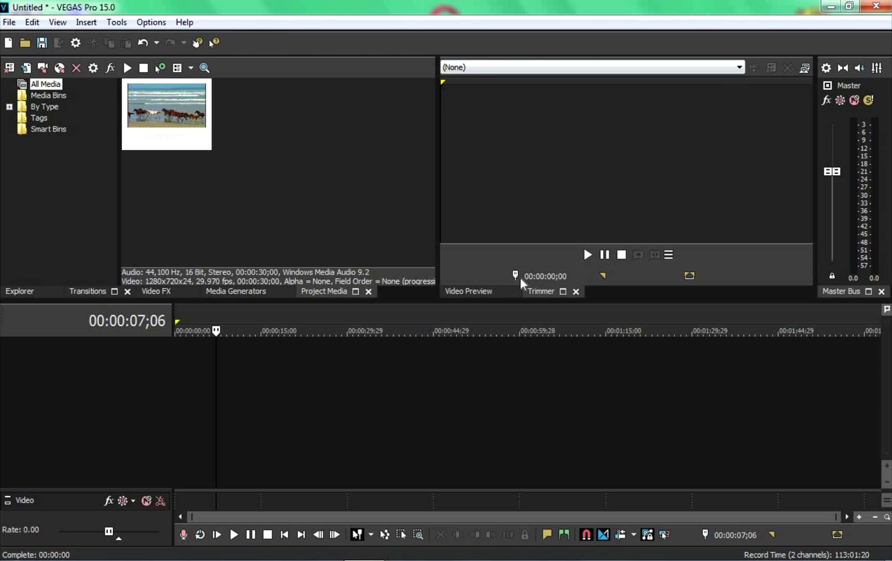
click(457, 288)
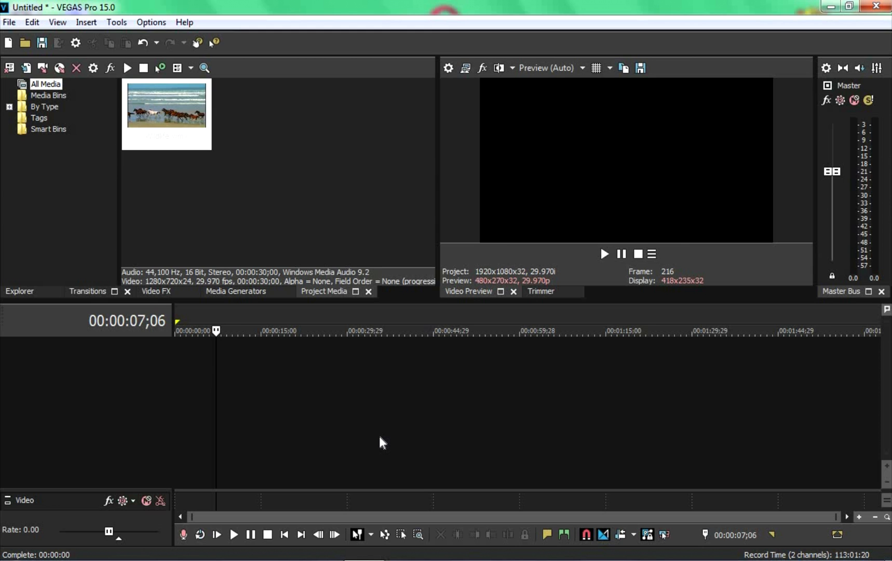
Add Wildlife.wmv to the timeline at the 00:00:07;06 playhead position and select its audio and video events in turn
double_click(150, 128)
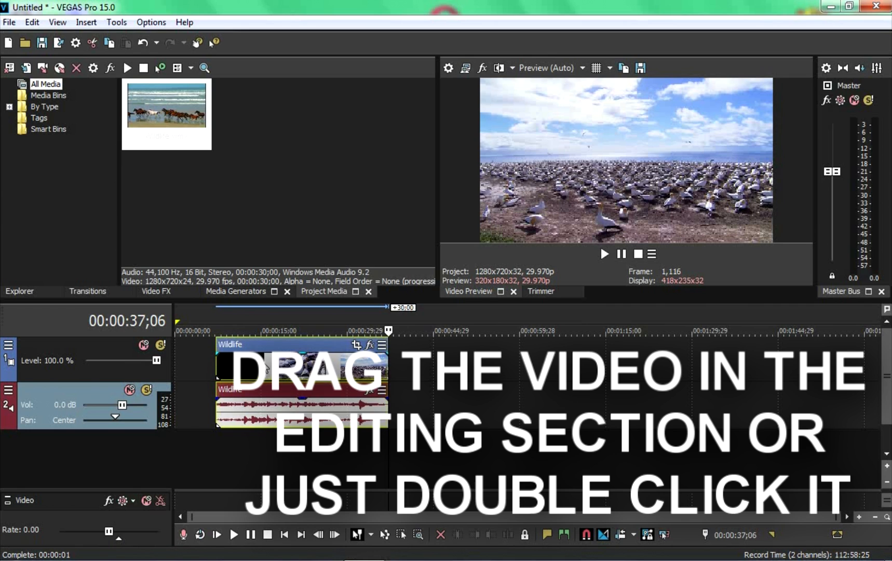
click(267, 363)
click(267, 359)
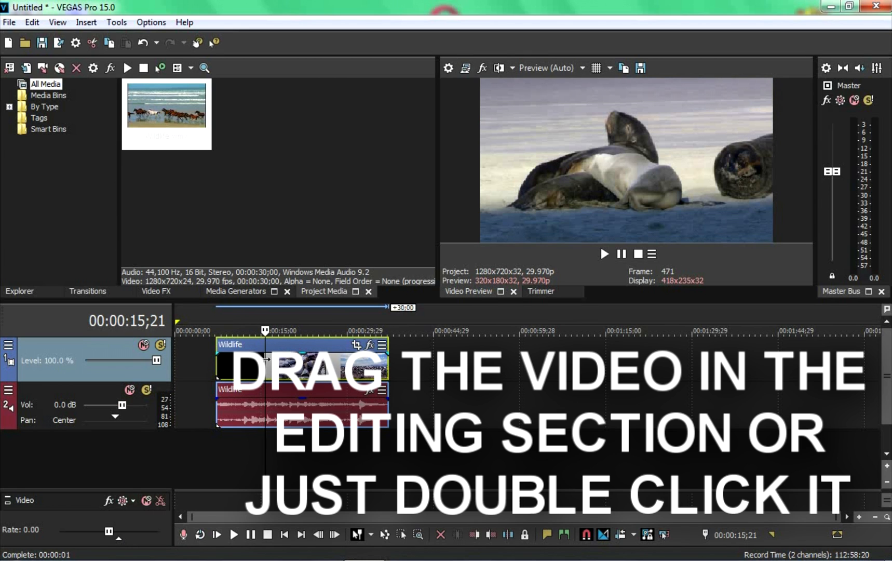
click(256, 404)
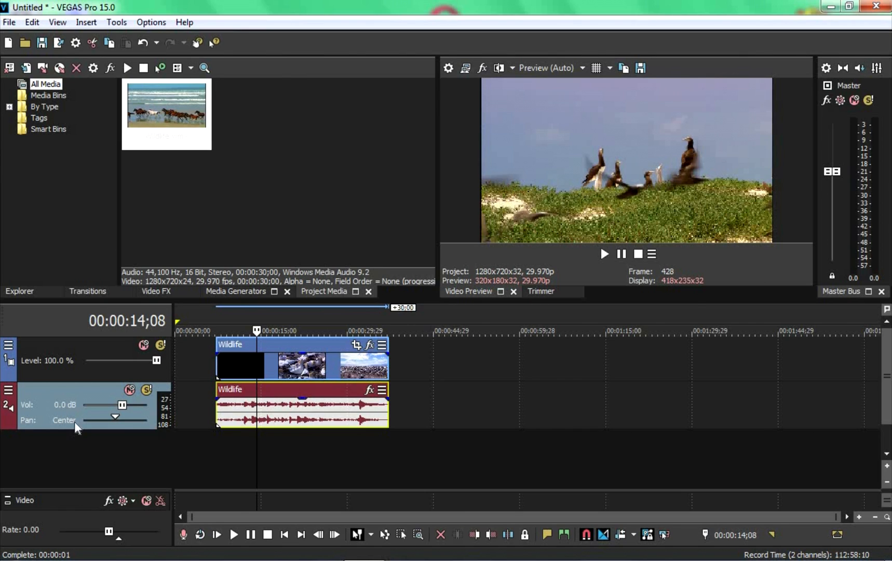
click(267, 364)
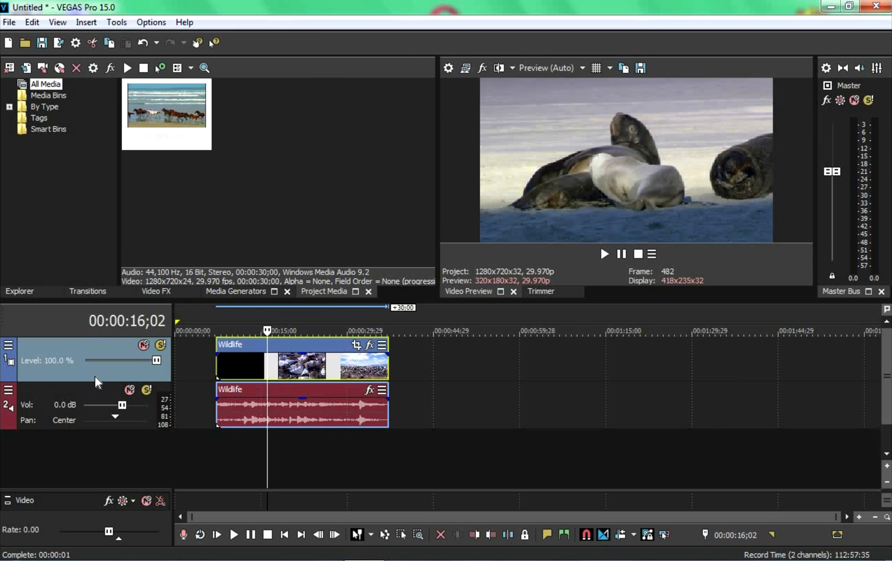
Move the Wildlife clip, with its linked audio, to the very start of the timeline
click(318, 365)
drag(318, 370, 230, 368)
click(177, 451)
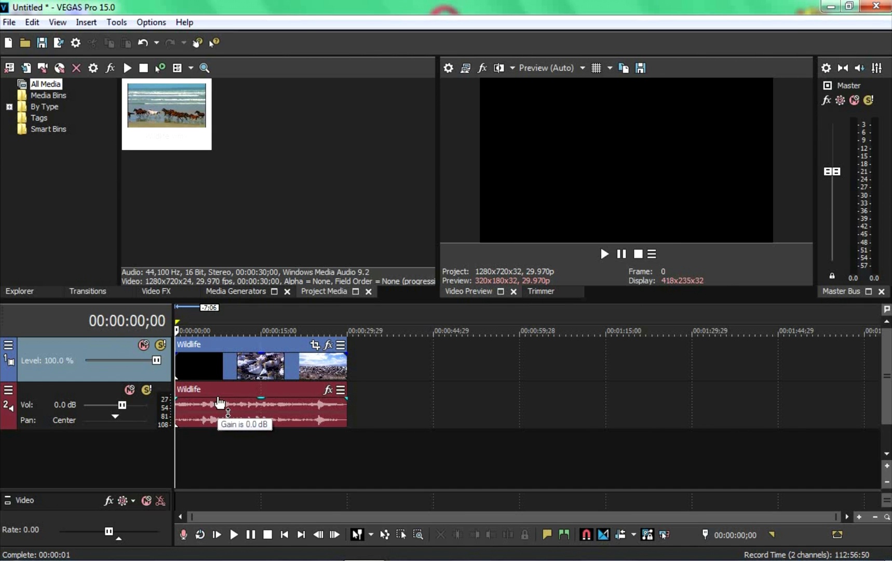
Try playing, pausing and stopping the Wildlife clip in the preview, and return the playhead to the start
key(space)
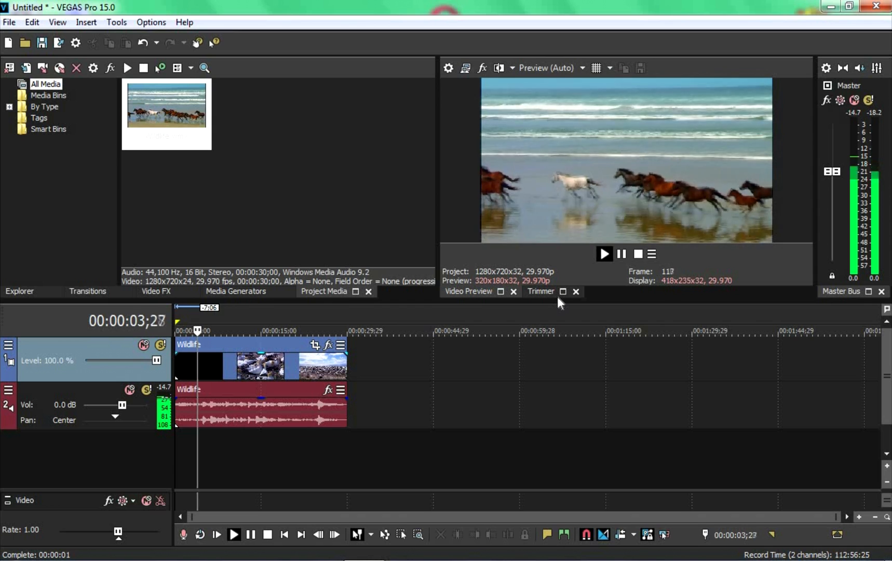
key(space)
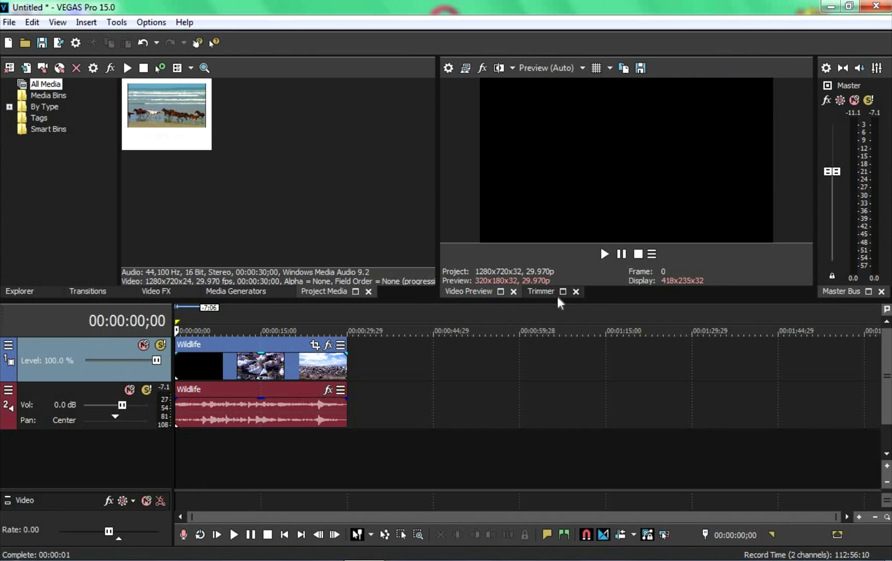
click(621, 254)
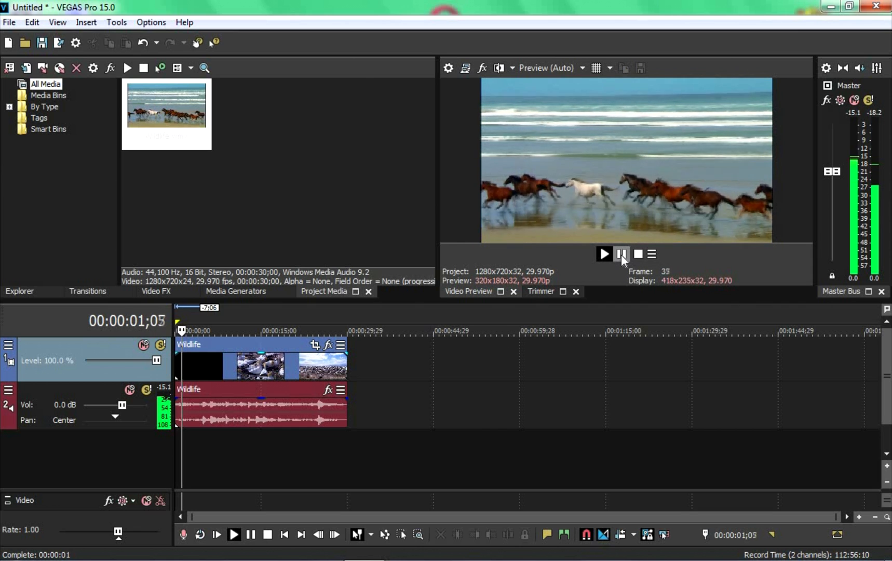
click(621, 255)
click(601, 253)
click(603, 254)
click(639, 257)
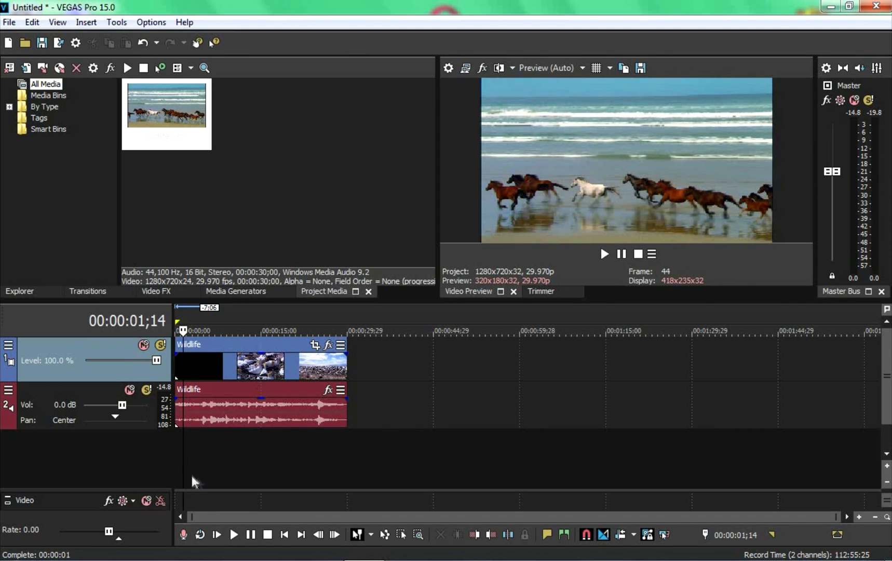
key(Home)
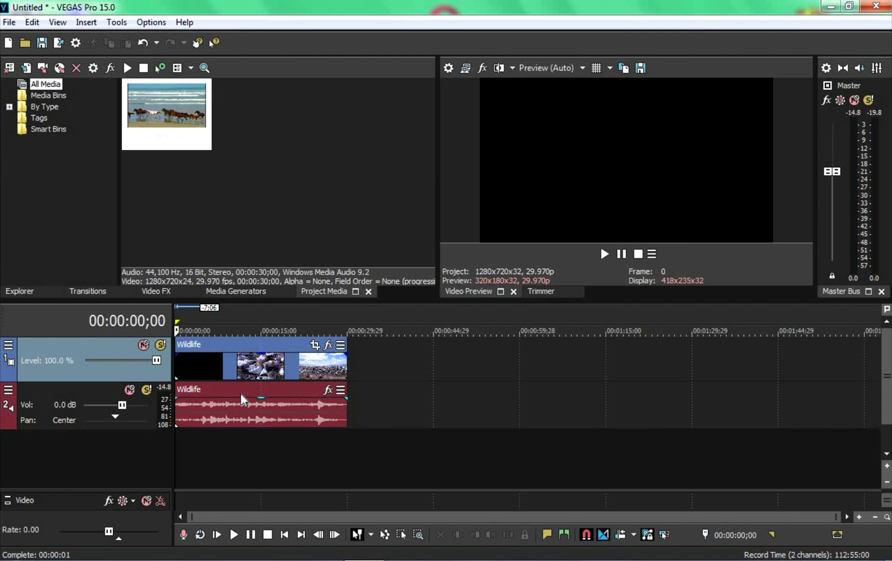
Try shifting the grouped Wildlife video and audio events along the timeline by their audio part, and put them back at the start
click(265, 371)
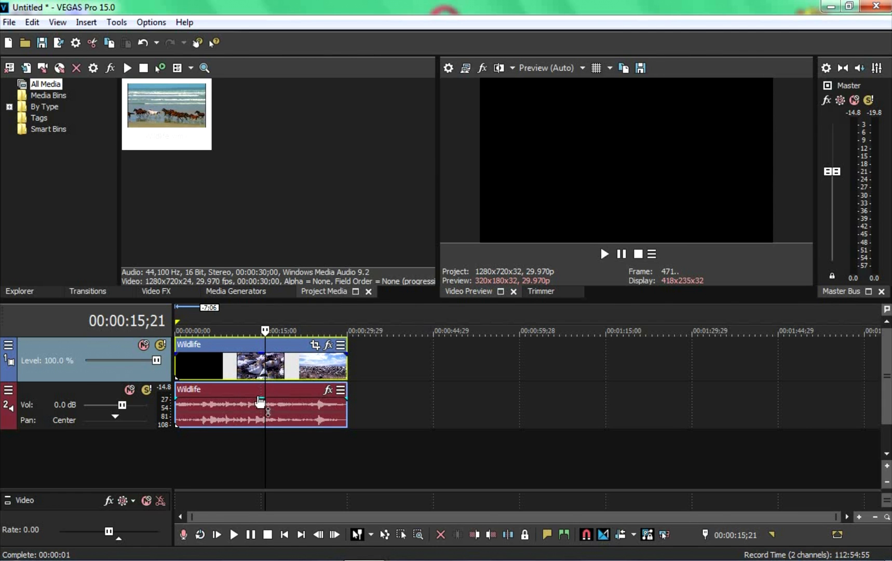
drag(238, 412, 185, 415)
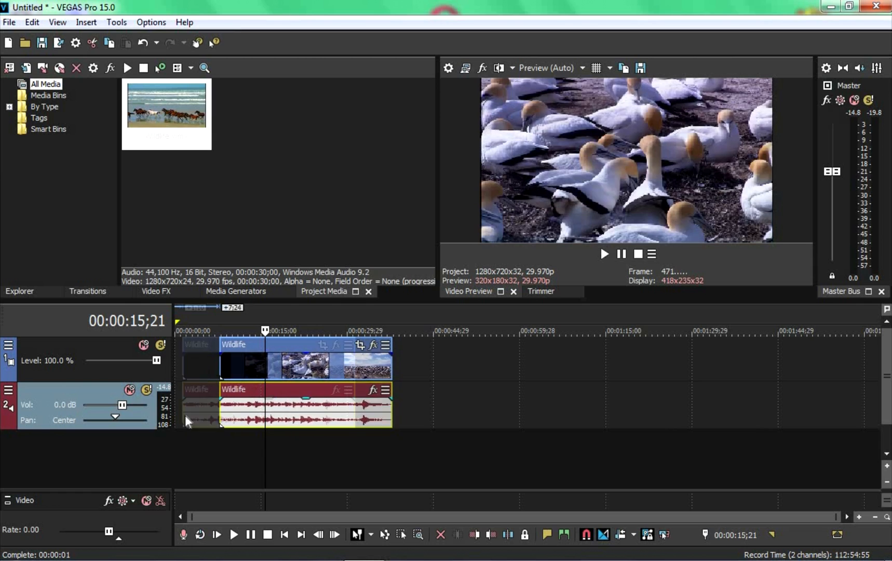
mouse_move(269, 357)
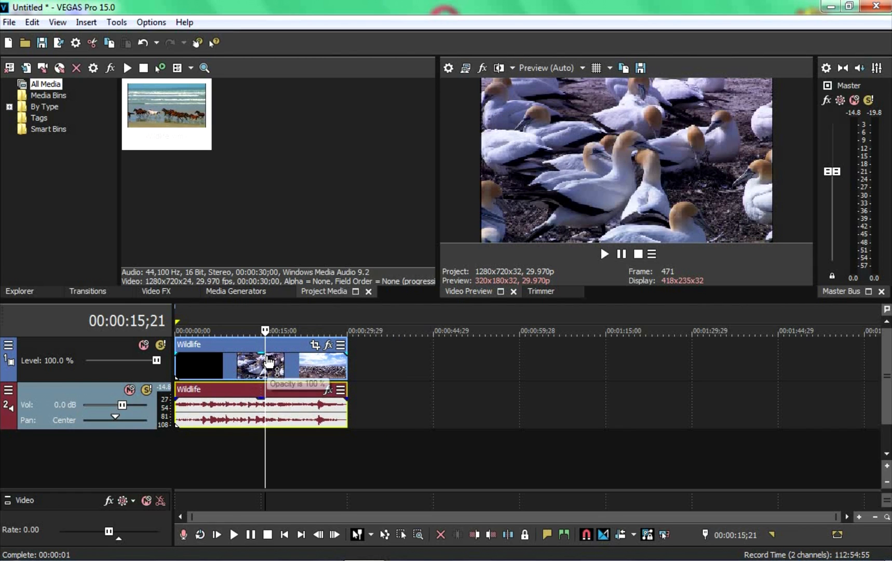
Ungroup the Wildlife video and audio events and move only the audio event to about 00:00:31;20
click(277, 360)
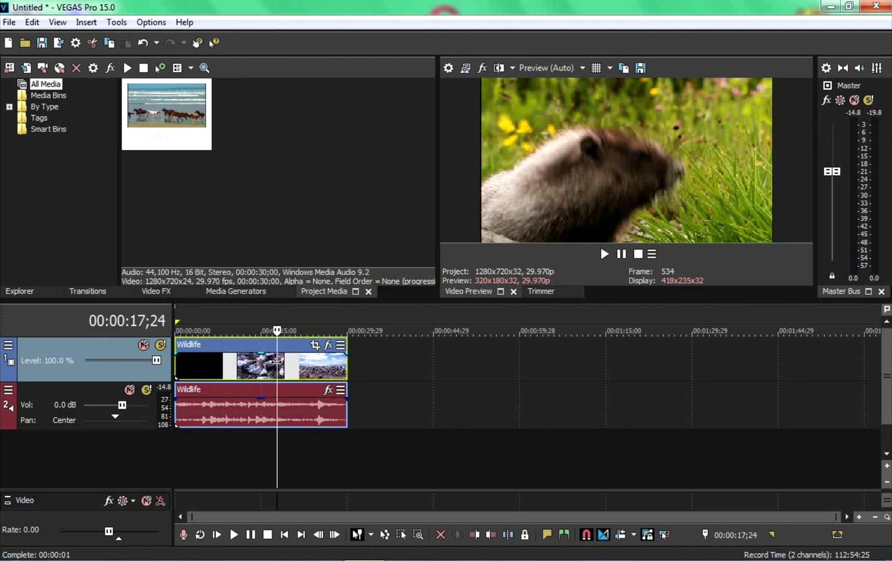
click(252, 367)
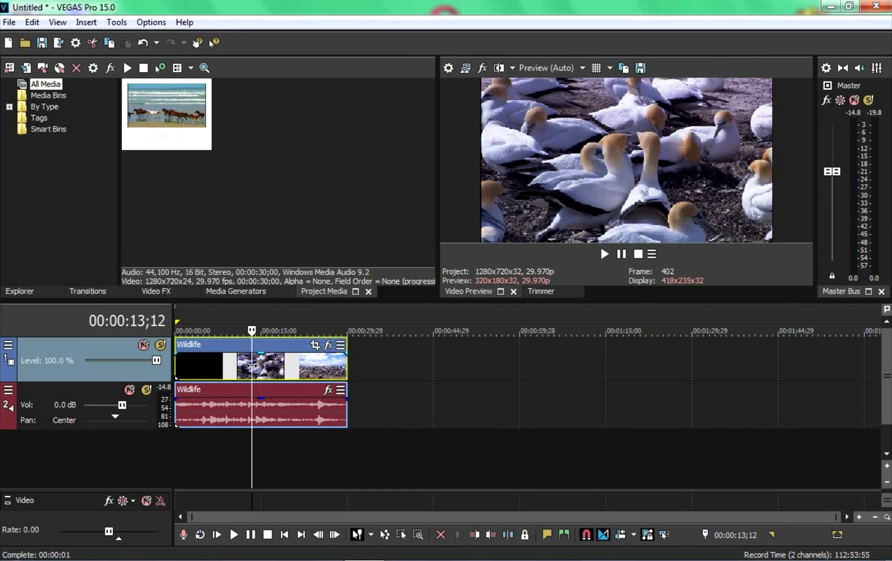
drag(223, 410, 441, 396)
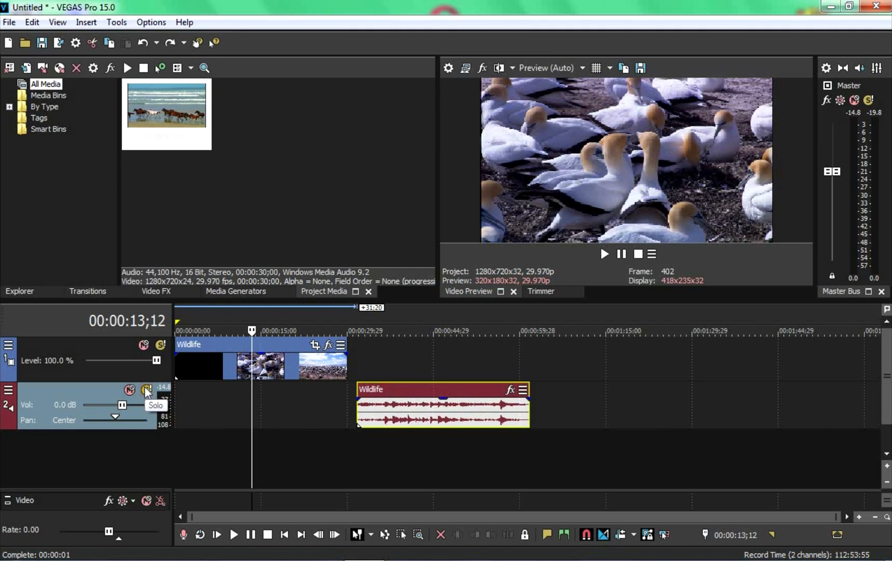
Undo the audio event's move and the ungrouping of the Wildlife video and audio events
key(ctrl+z)
drag(220, 357, 206, 371)
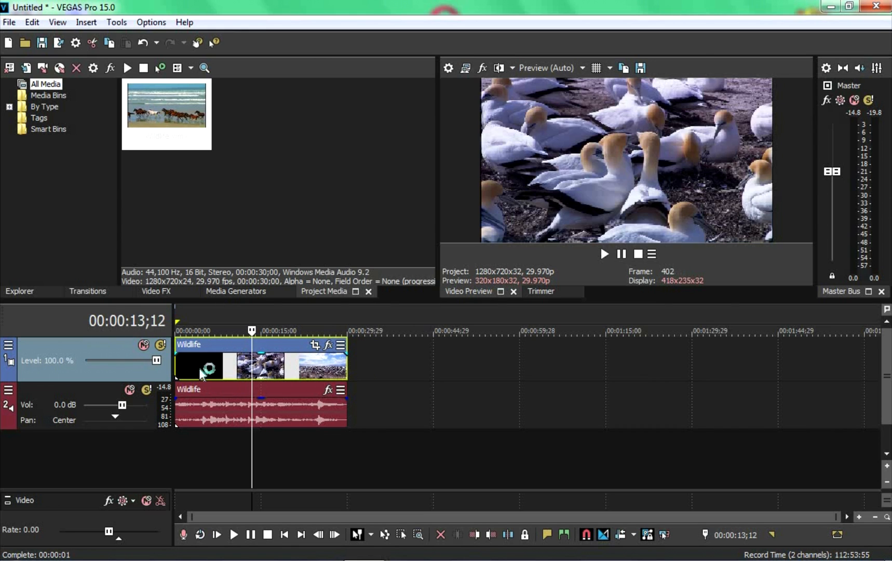
key(ctrl+z)
key(ctrl+z)
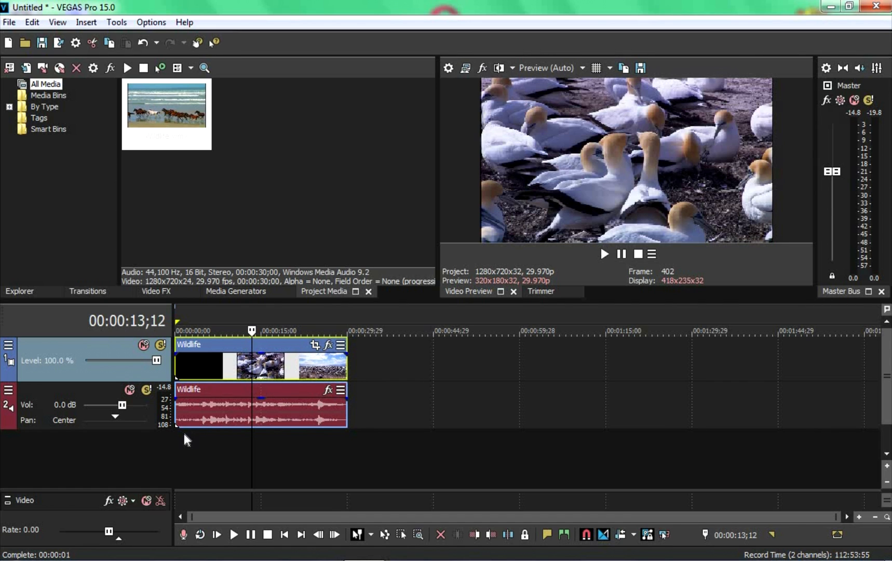
Try adjusting the Wildlife audio event's gain and video event's opacity on the timeline, leaving them at 0.0 dB and 100 %
click(206, 415)
click(236, 358)
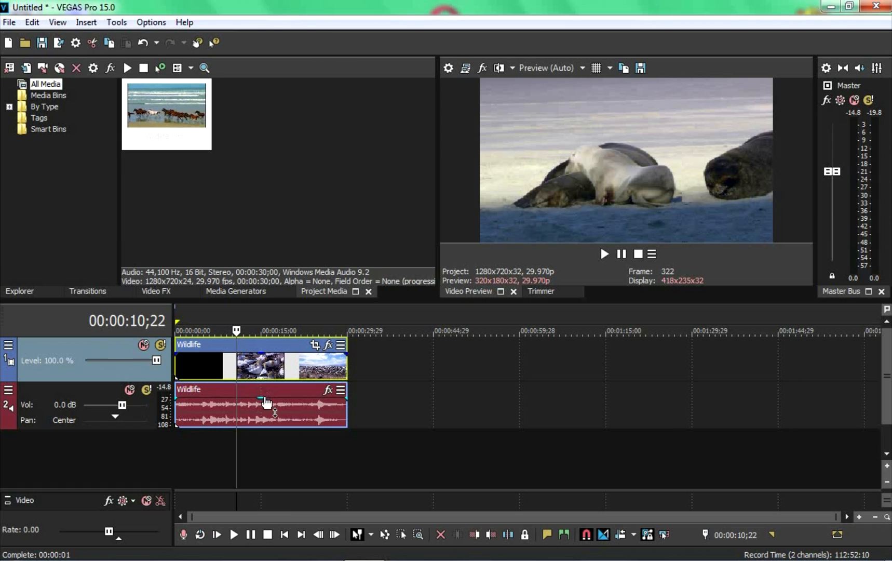
mouse_move(267, 398)
mouse_down()
mouse_move(271, 427)
mouse_move(275, 384)
mouse_up()
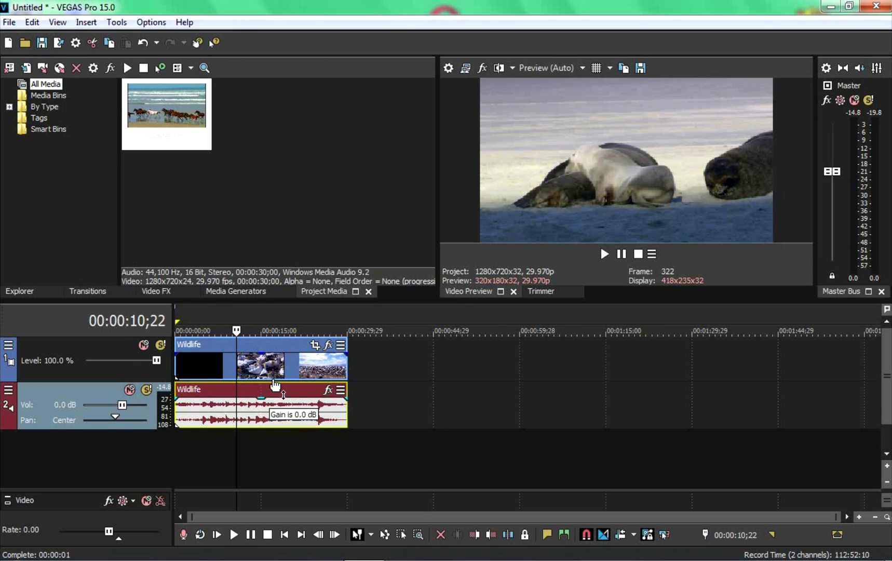
click(273, 370)
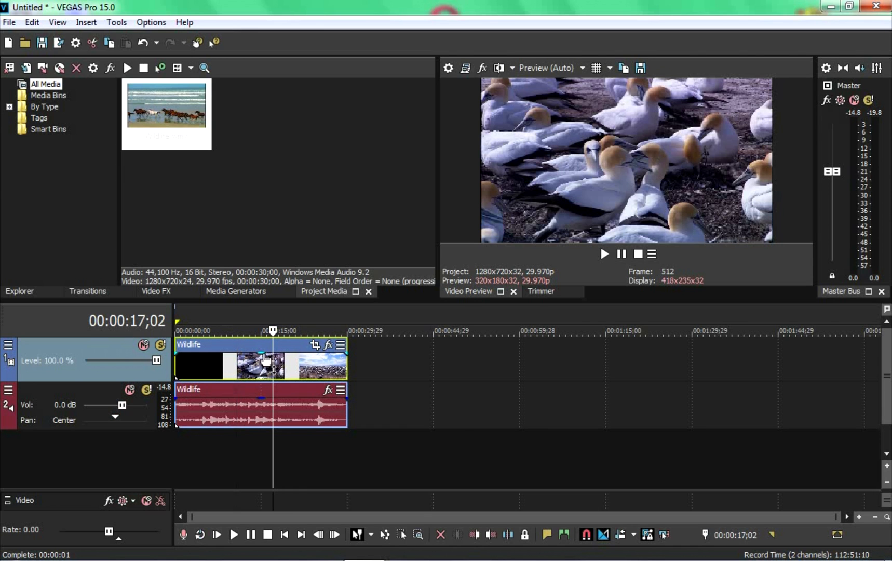
drag(263, 355, 277, 318)
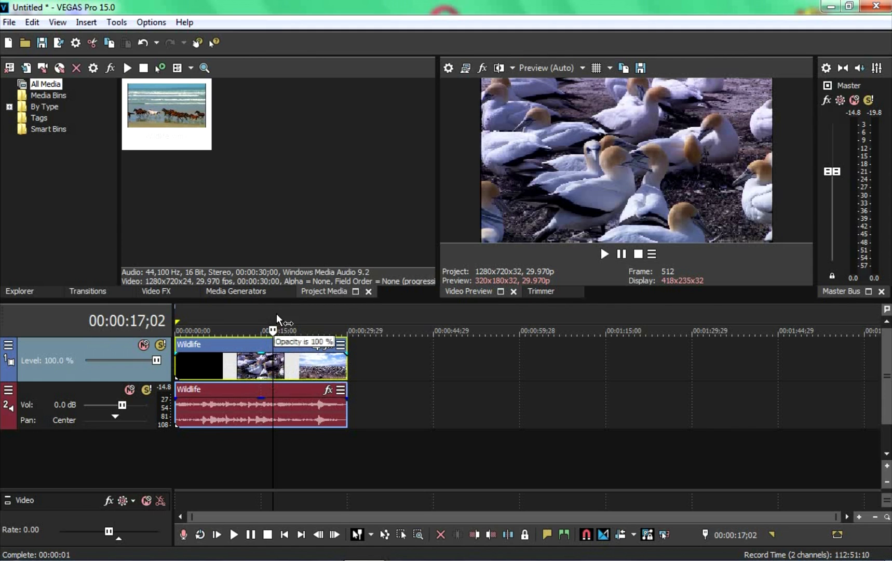
Try splitting the Wildlife clip and its audio at 00:00:06;14, and undo the split
click(246, 369)
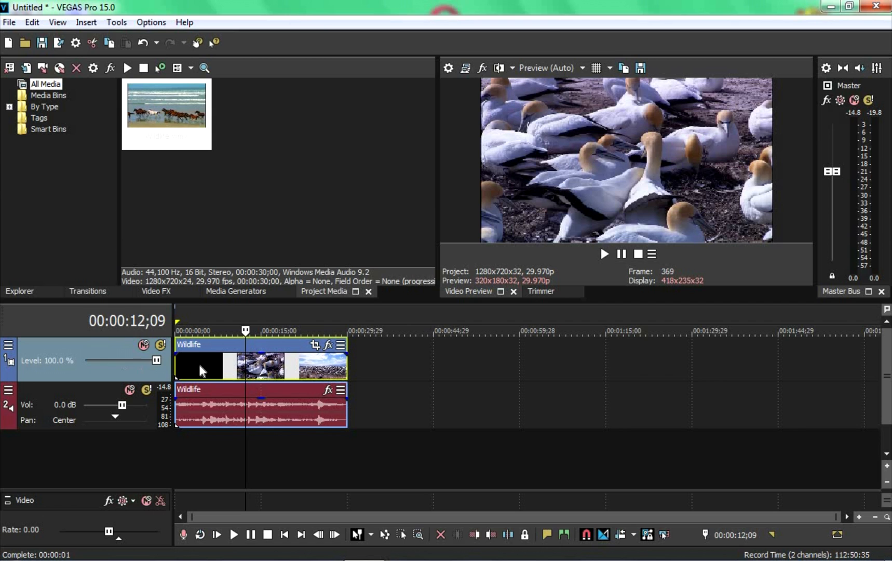
click(260, 368)
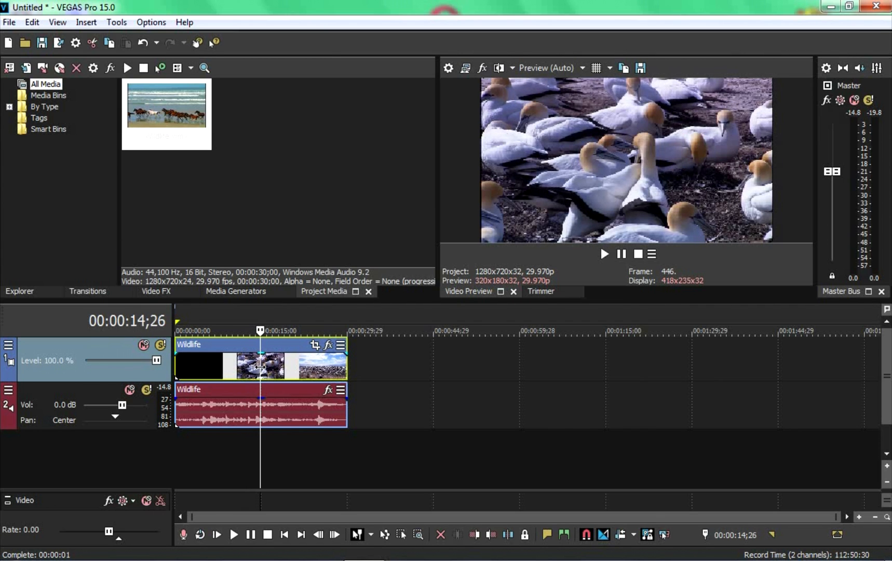
click(208, 368)
click(225, 368)
click(212, 367)
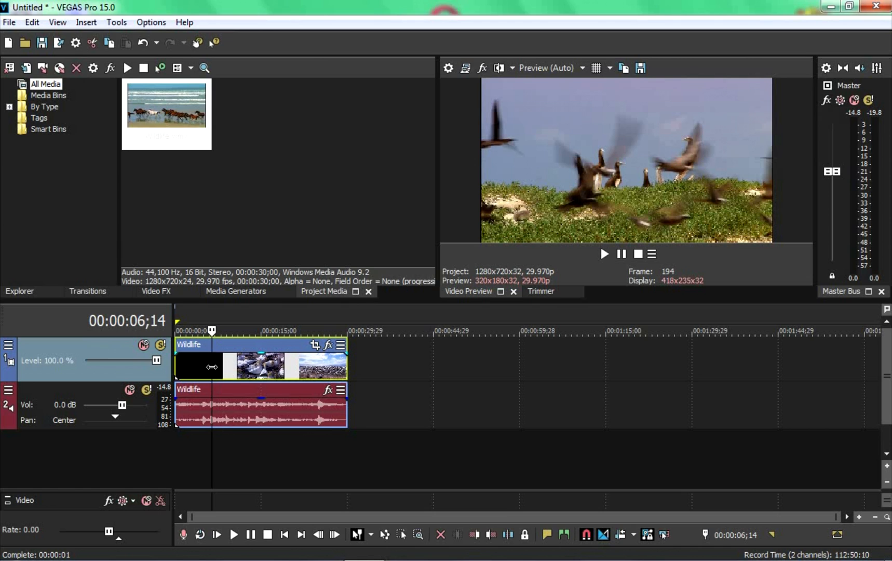
key(s)
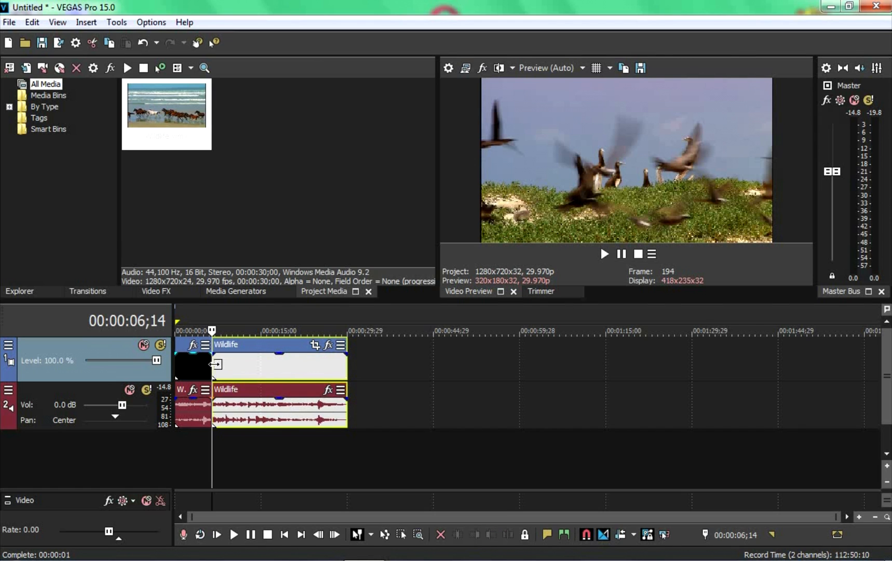
key(ctrl+z)
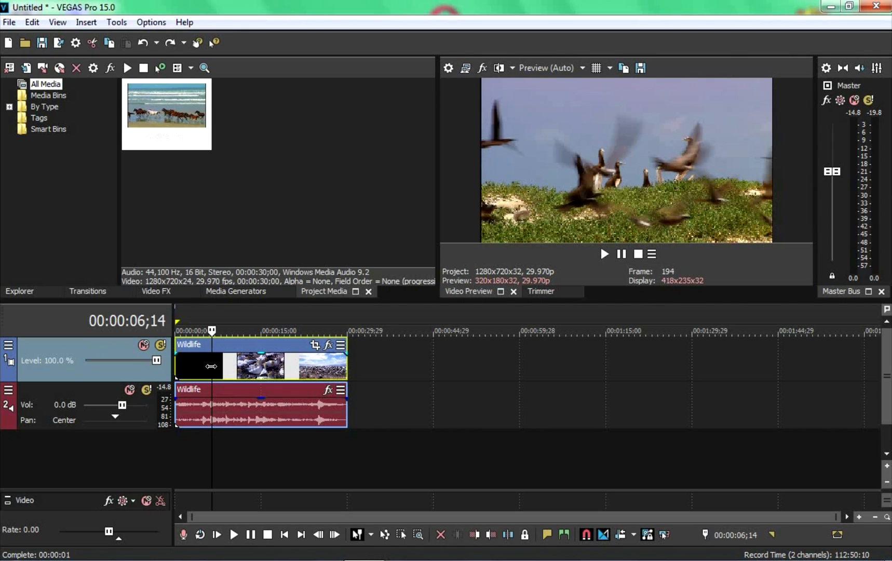
Split the Wildlife clip again at 00:00:06;14, shift its second part along the timeline, and undo both changes
key(s)
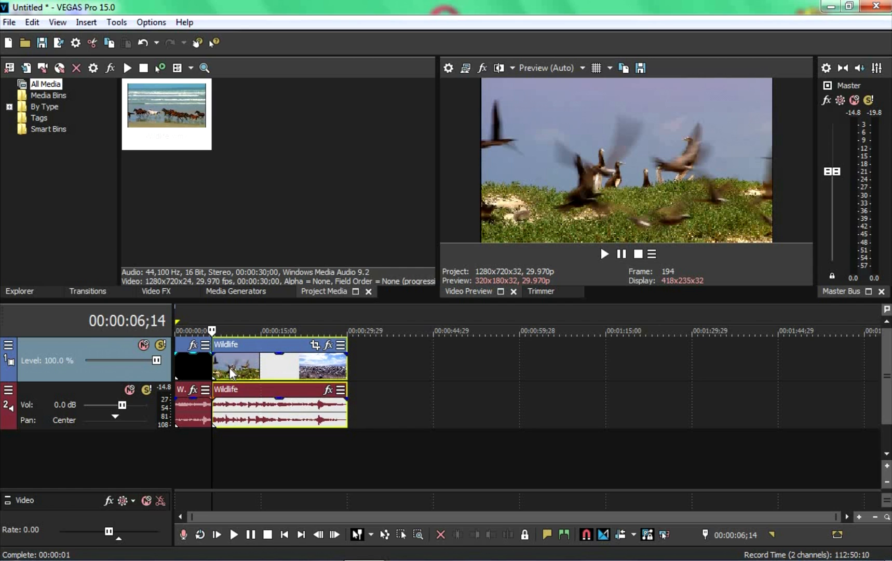
drag(231, 368, 298, 382)
key(ctrl+z)
key(ctrl+z)
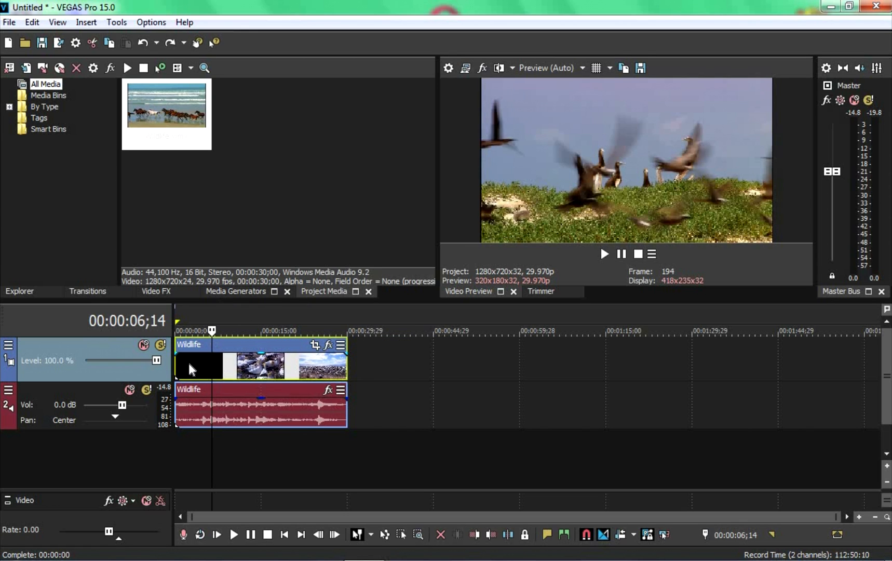
Try a fade-in of about 4 seconds on the Wildlife video event and briefly play it from the start
click(189, 364)
click(236, 364)
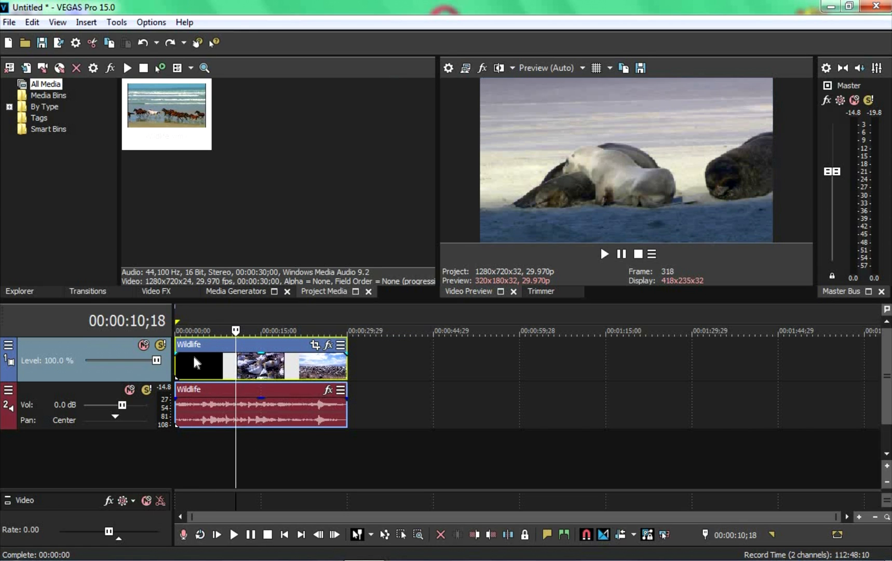
drag(177, 353, 196, 358)
click(190, 451)
key(Home)
key(space)
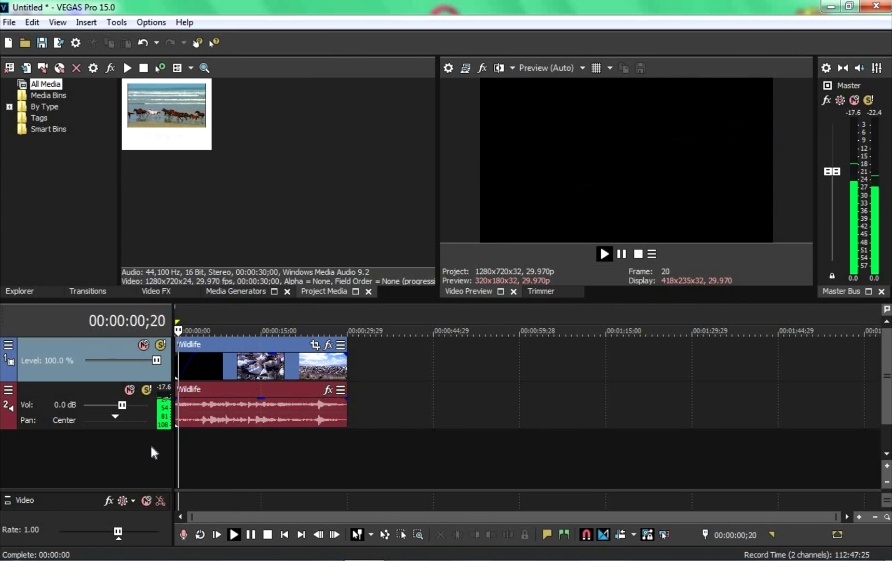
key(space)
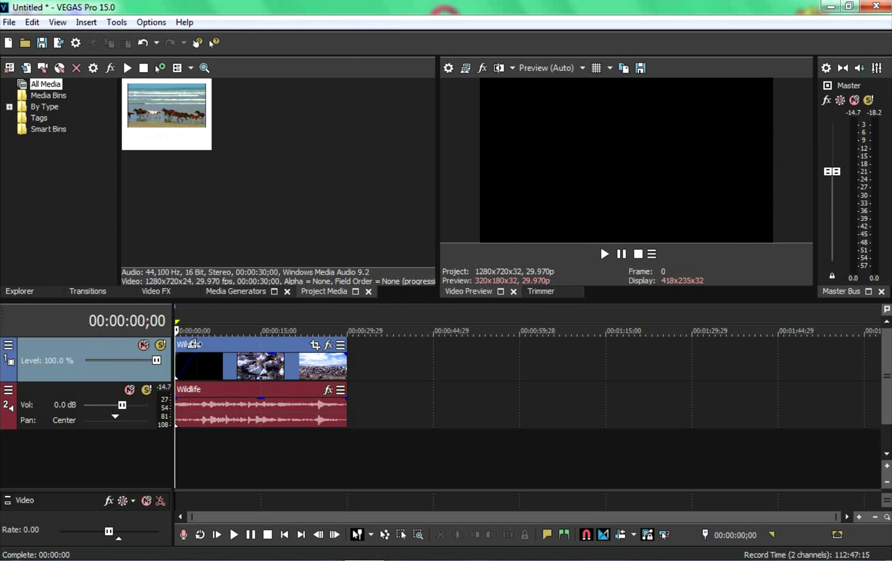
Try a fade-in of about 5 seconds on the Wildlife audio event, play it, and remove both the audio and video fades
drag(175, 398, 206, 405)
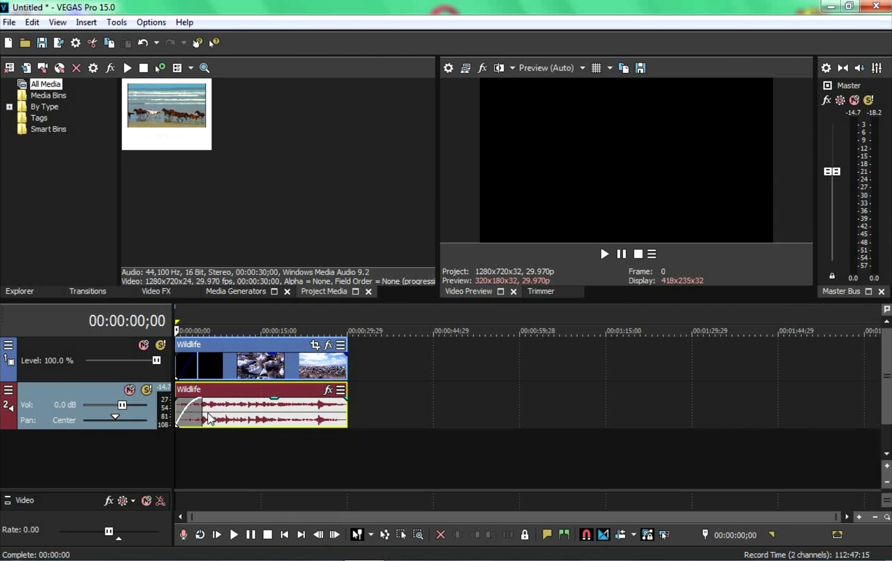
key(space)
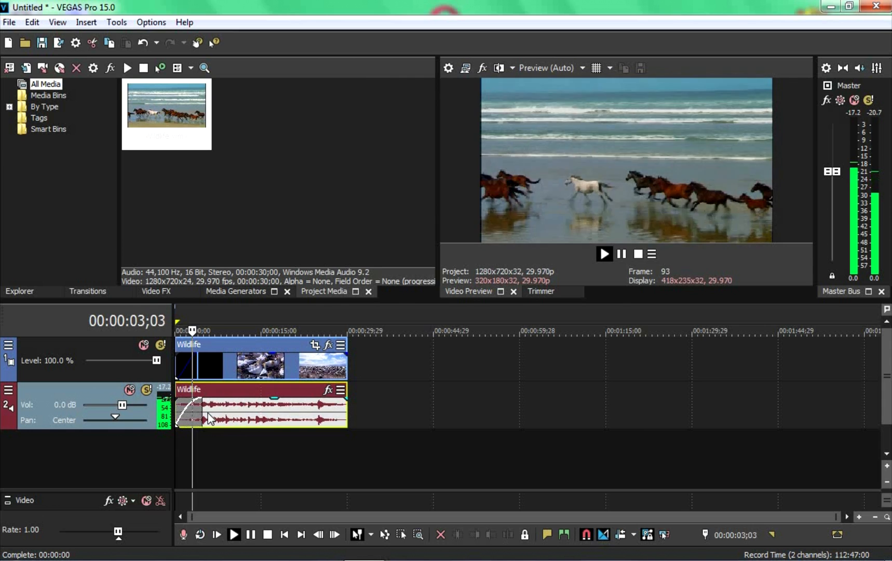
key(ctrl+z)
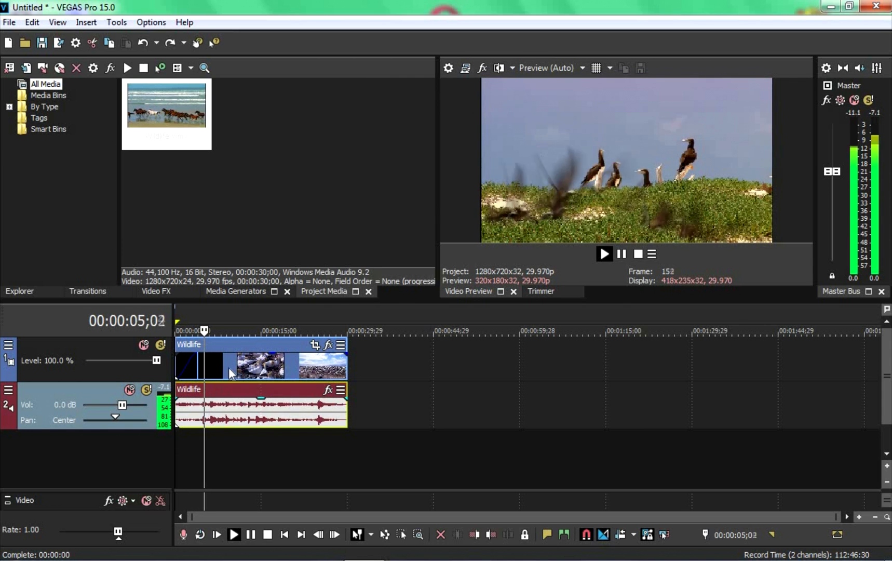
key(space)
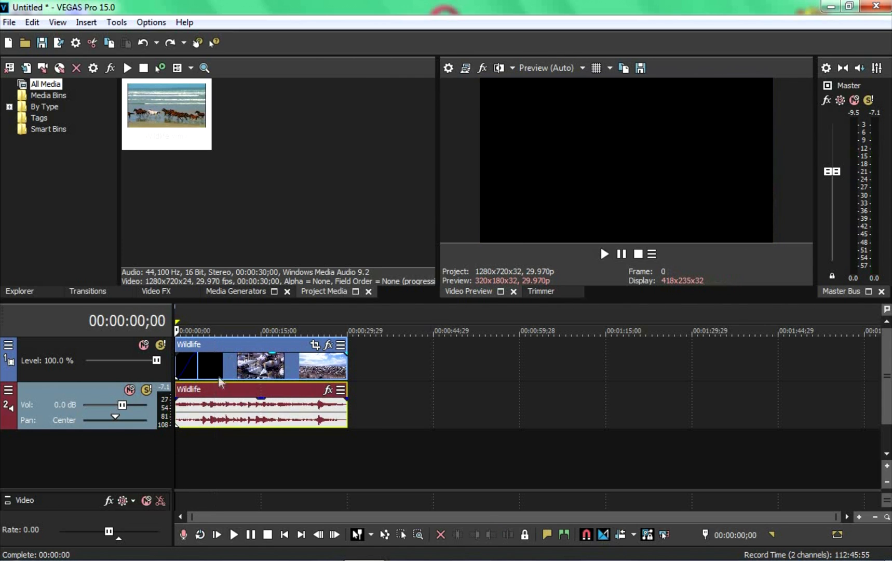
drag(195, 373, 61, 390)
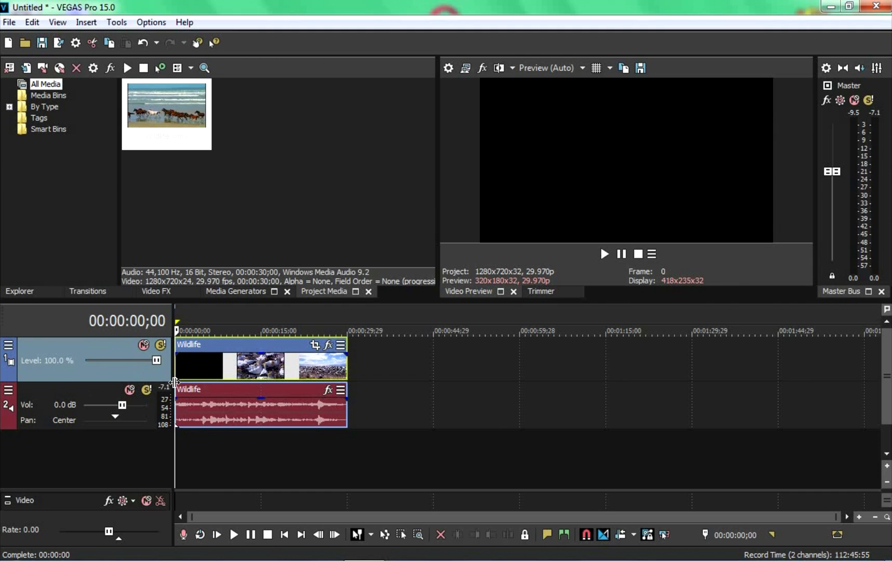
click(253, 367)
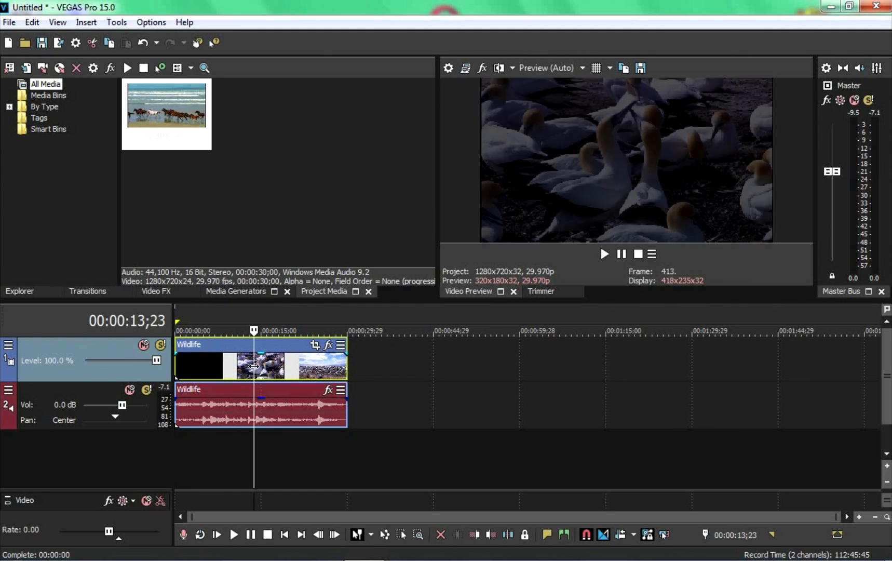
click(391, 362)
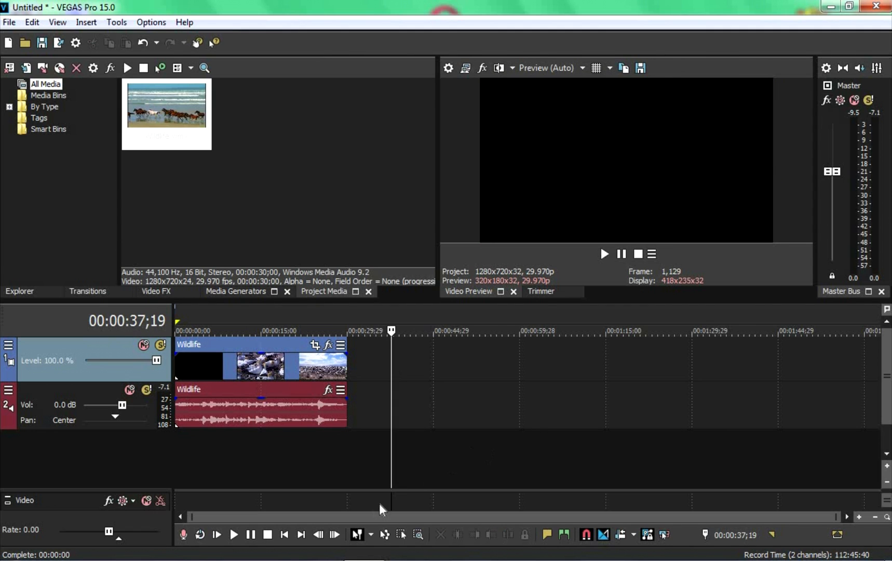
drag(362, 517, 444, 513)
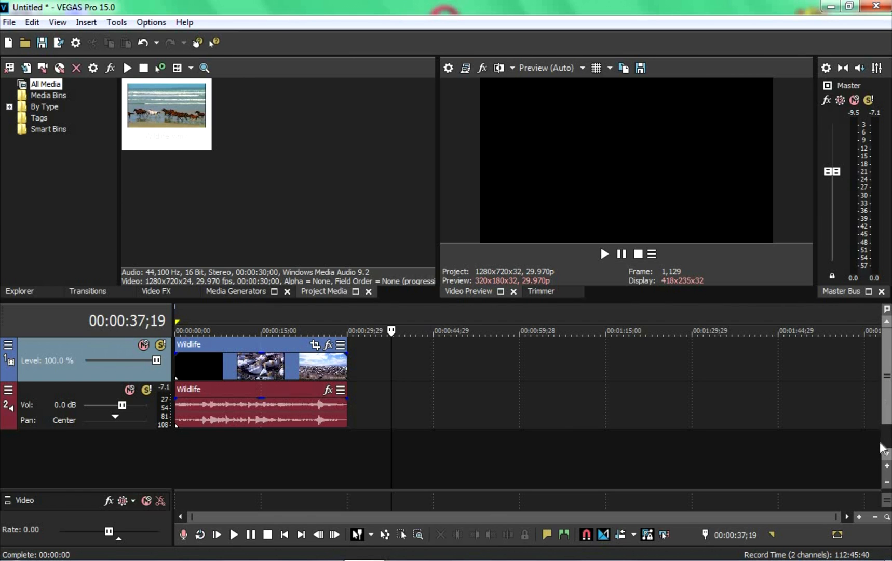
click(284, 457)
click(343, 462)
Try the 100% Black and White video effect preset on the Wildlife video event, viewed at 00:00:15;14, and undo it
click(264, 374)
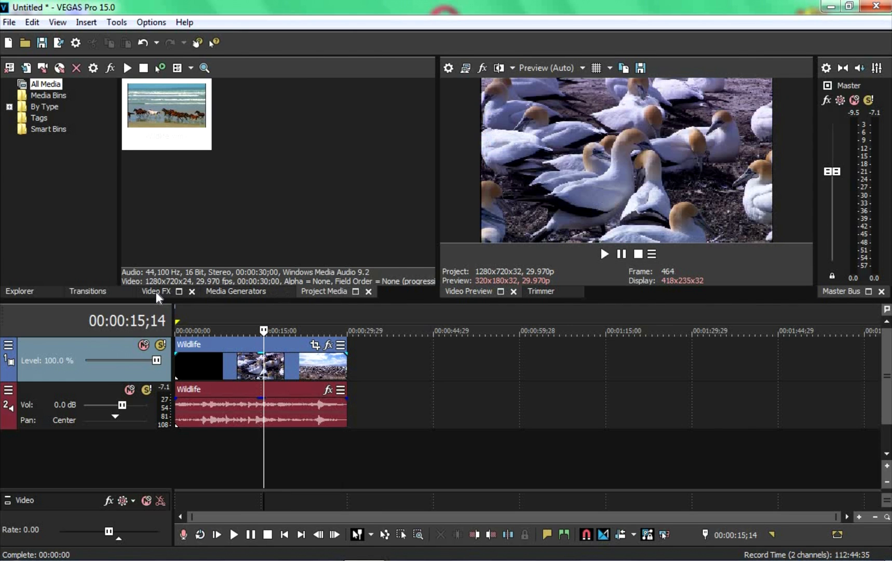
click(157, 292)
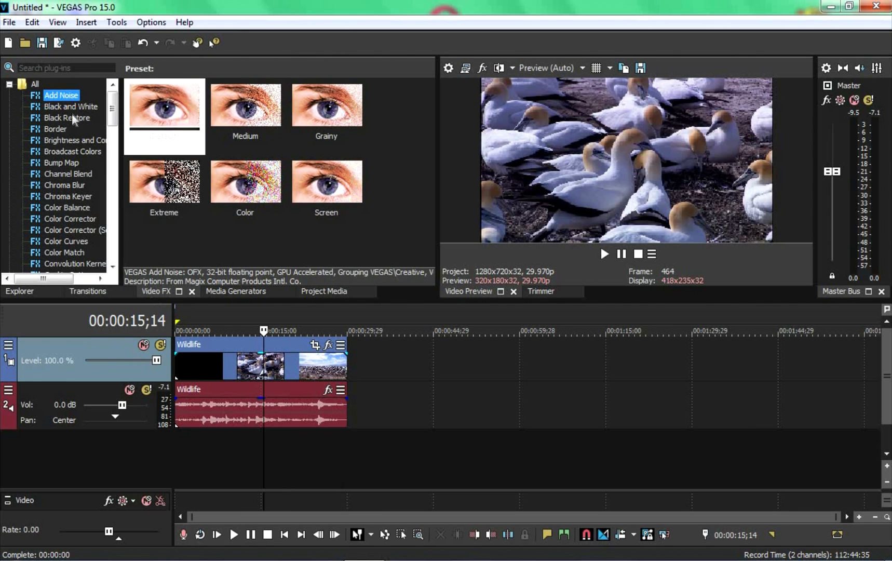
click(88, 107)
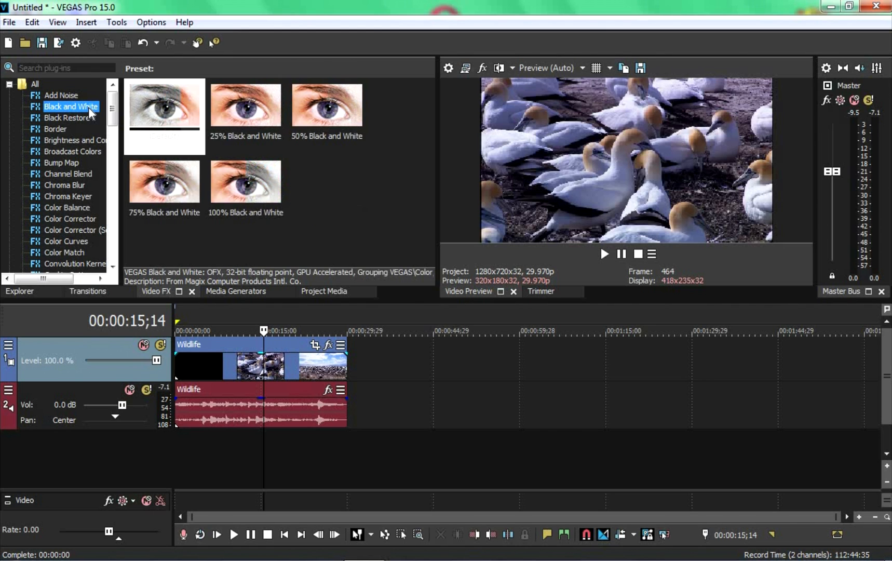
drag(116, 116, 112, 175)
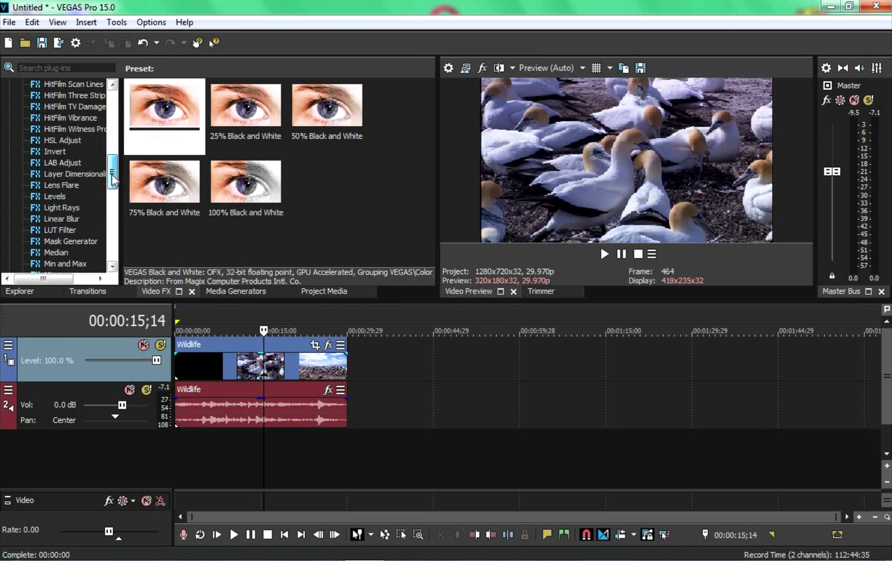
click(260, 186)
drag(261, 186, 243, 349)
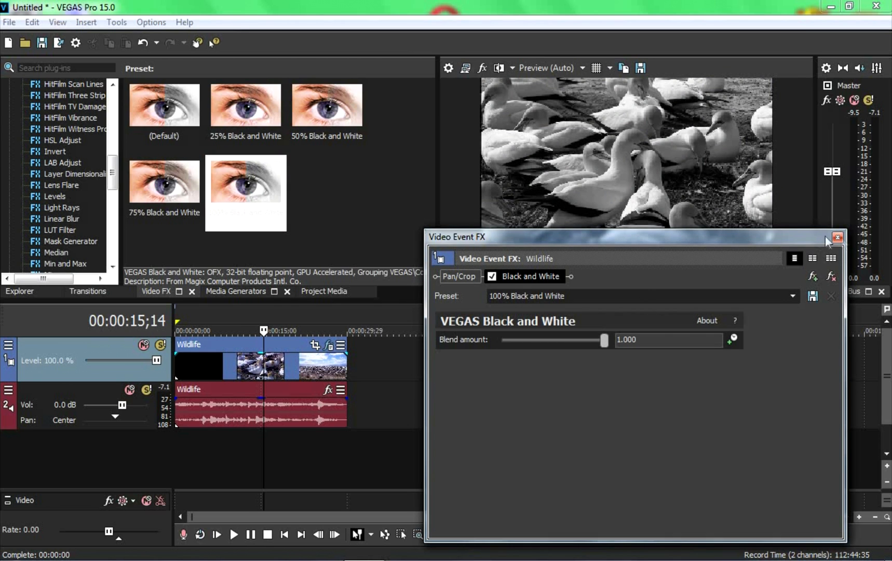
click(838, 237)
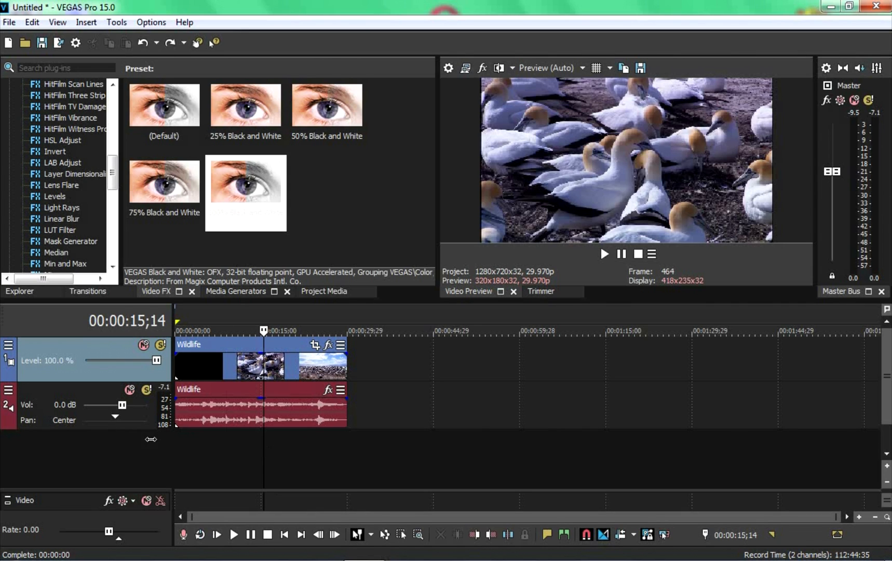
Select the time range from 00:00:00;00 to 00:00:30;00, covering the whole Wildlife clip on the timeline
key(Home)
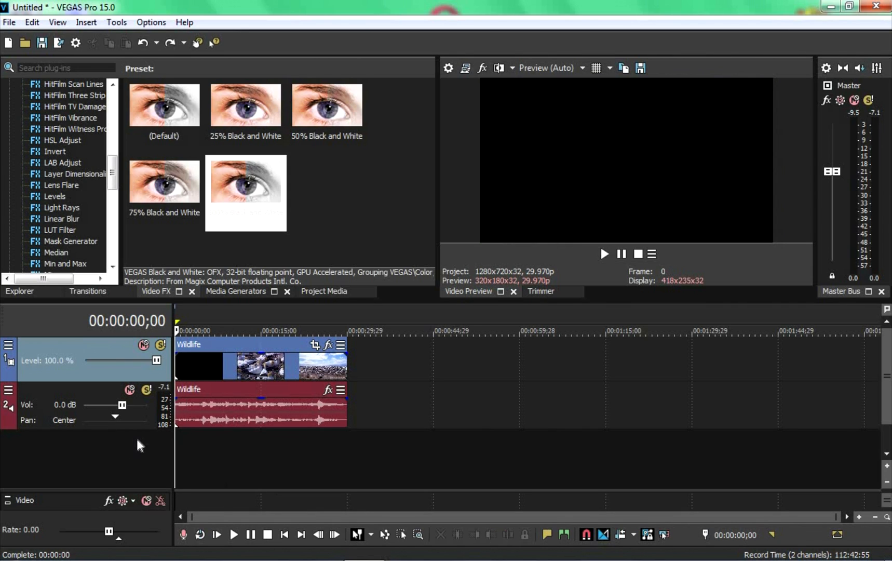
click(222, 464)
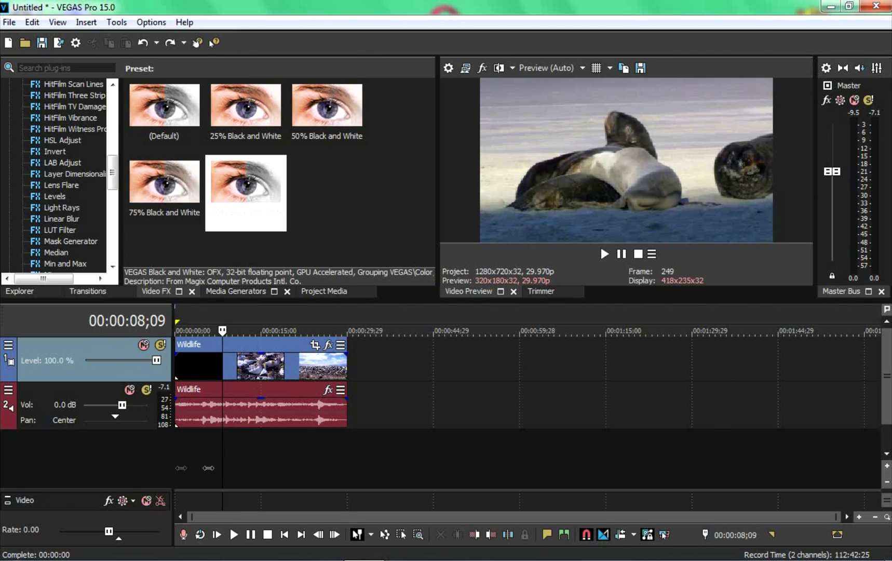
key(Home)
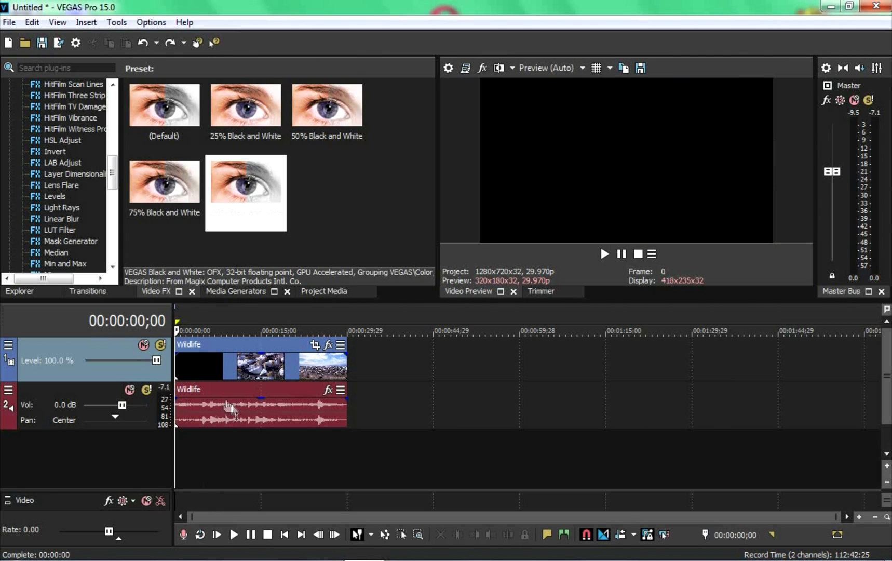
click(322, 447)
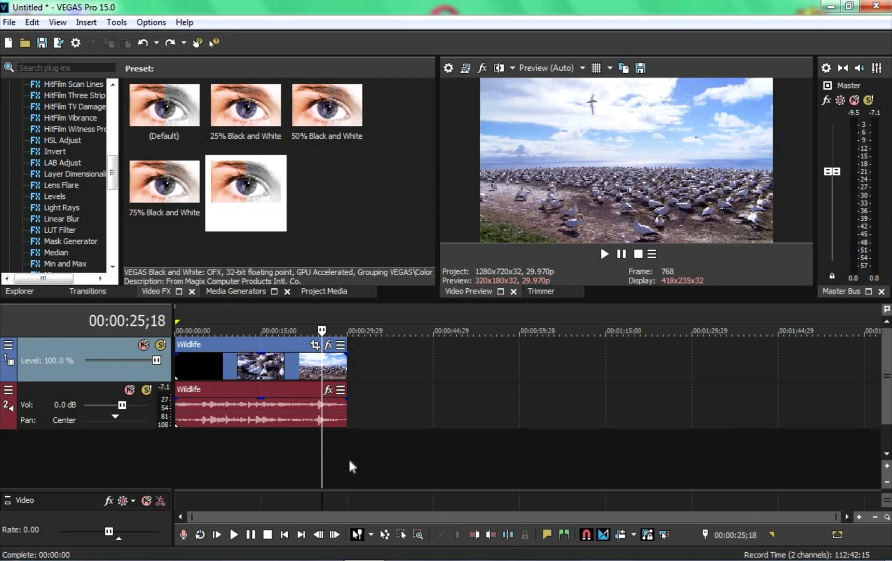
drag(348, 457, 96, 473)
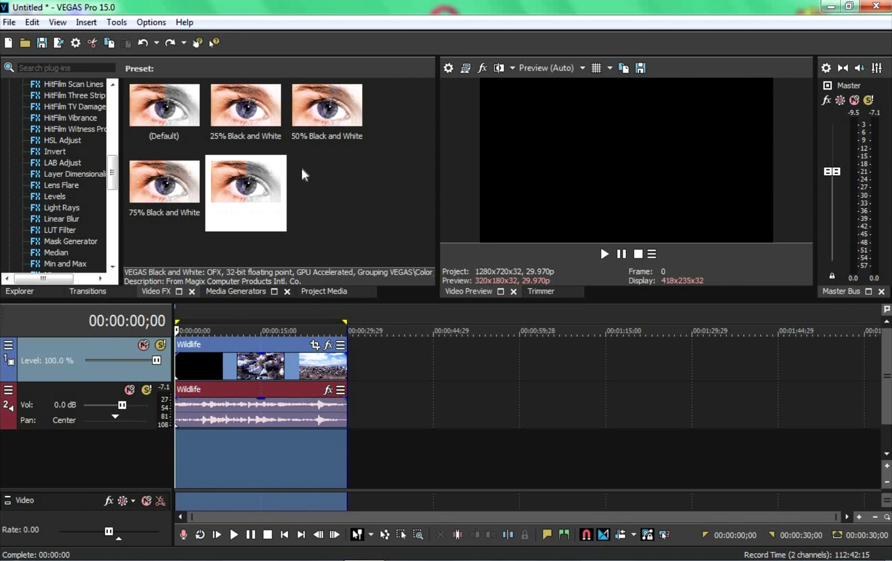
Try the YouTube template in the project's video properties and close them without applying it
click(447, 68)
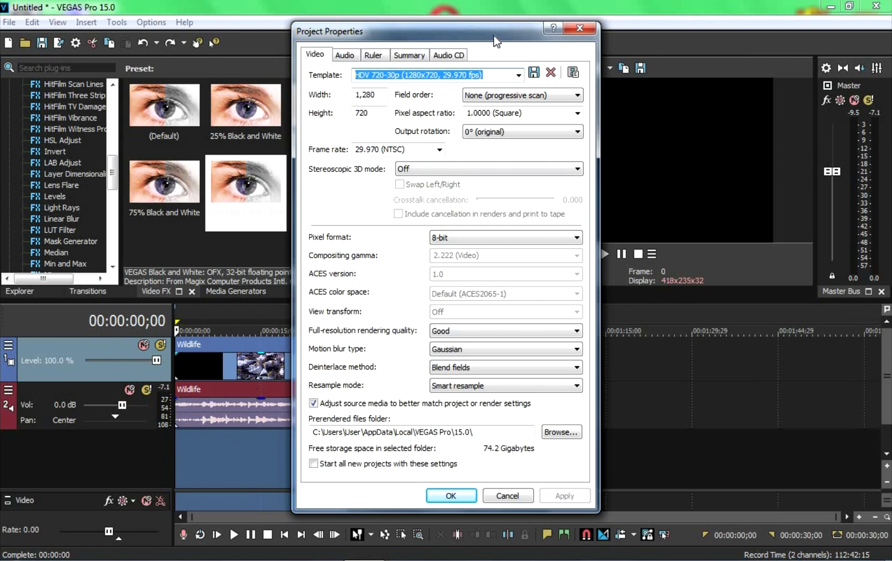
click(514, 73)
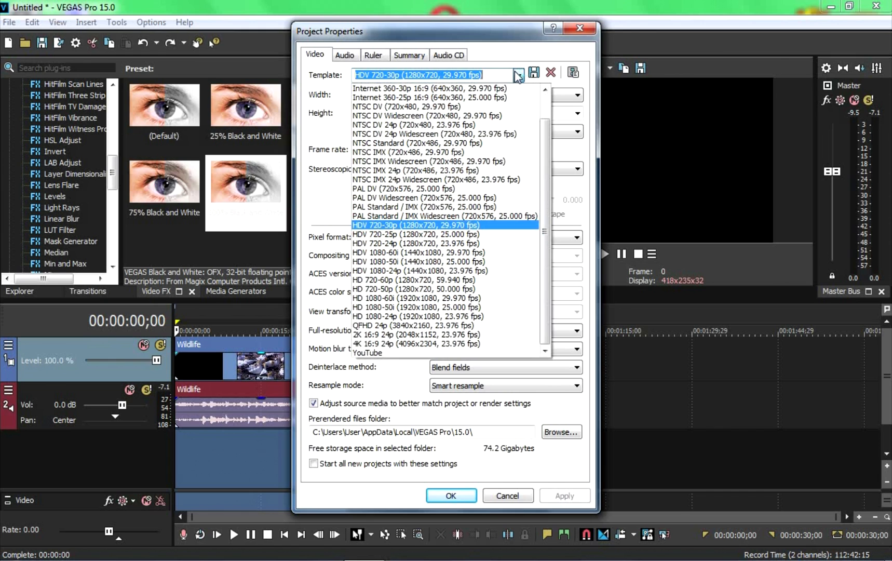
click(456, 353)
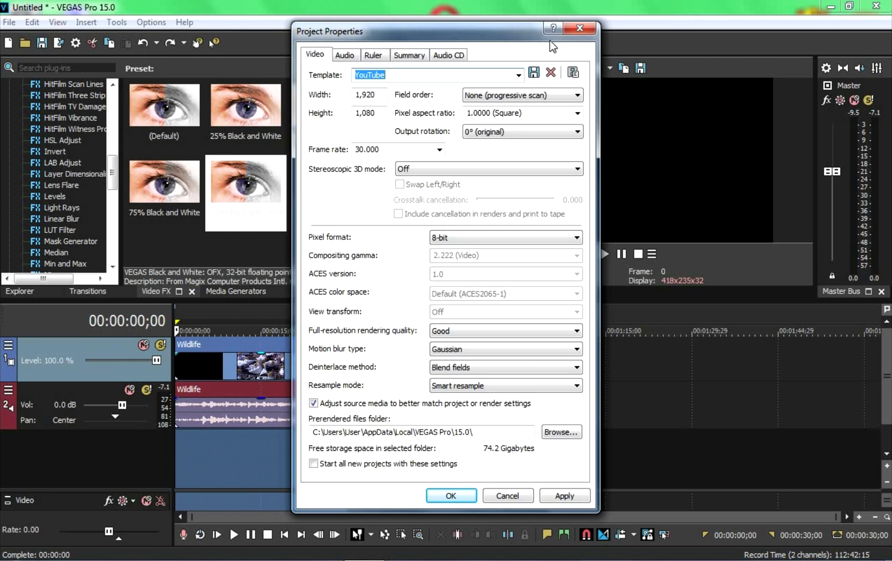
click(579, 27)
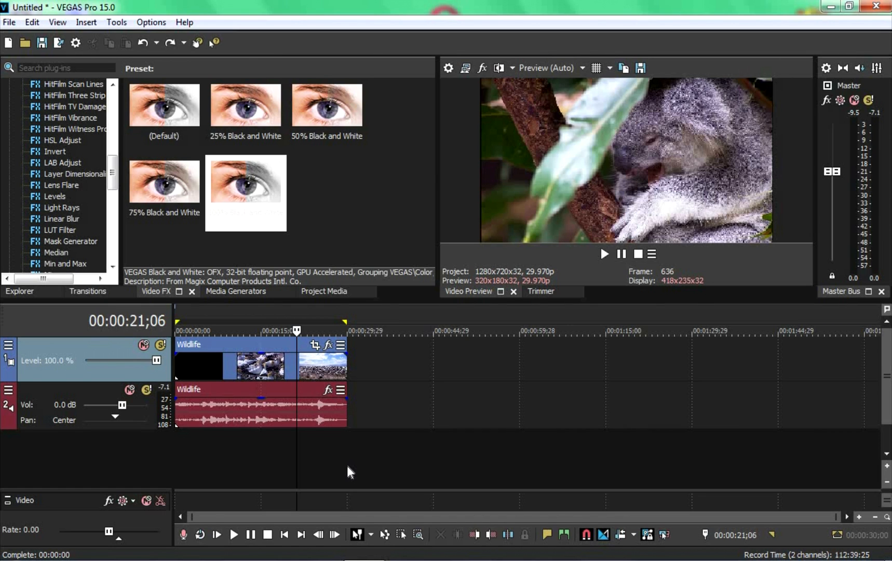
Select the time range from 00:00:00;00 to 00:00:30;00 over the Wildlife clip again and open the render settings
drag(339, 466, 175, 461)
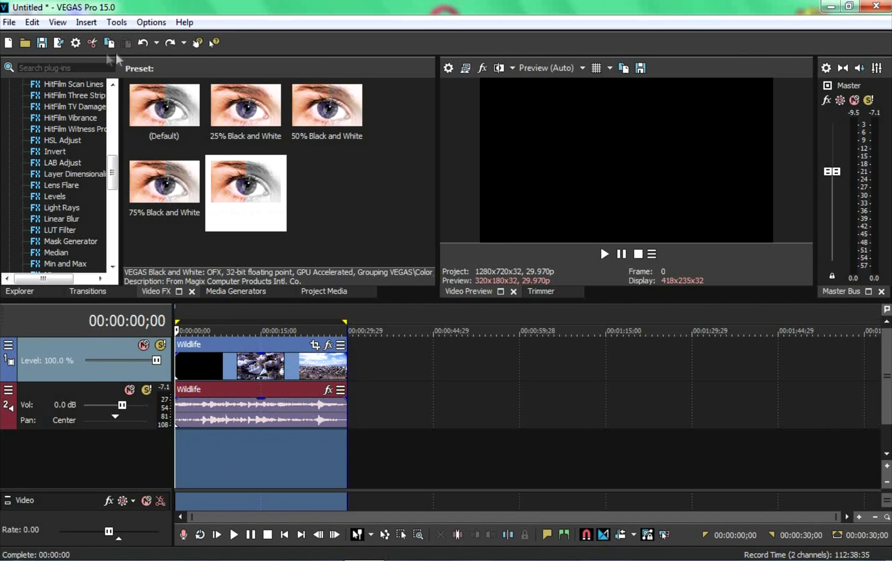
click(58, 43)
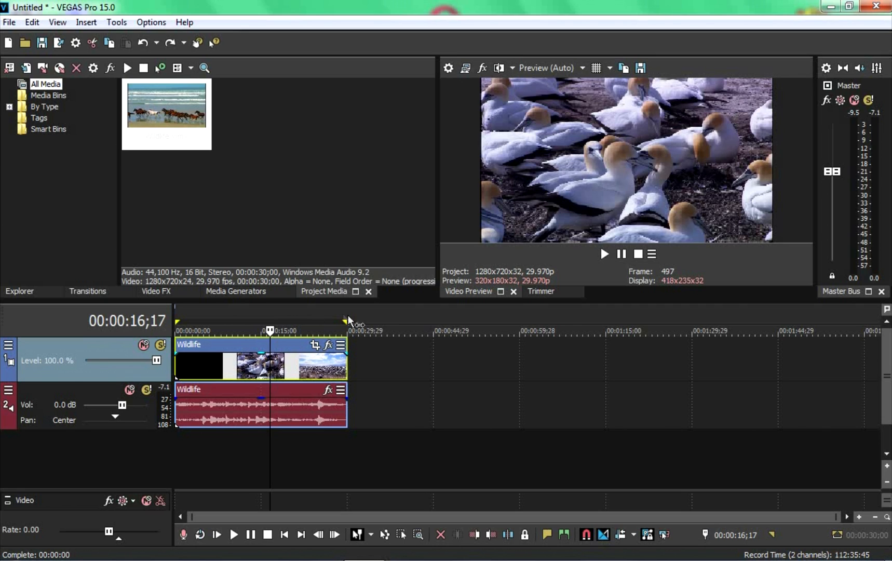
Add a pan/crop keyframe to the Wildlife video event at 00:00:12;21, crop it to about 1,100 × 619, and move it to the event's end
click(315, 346)
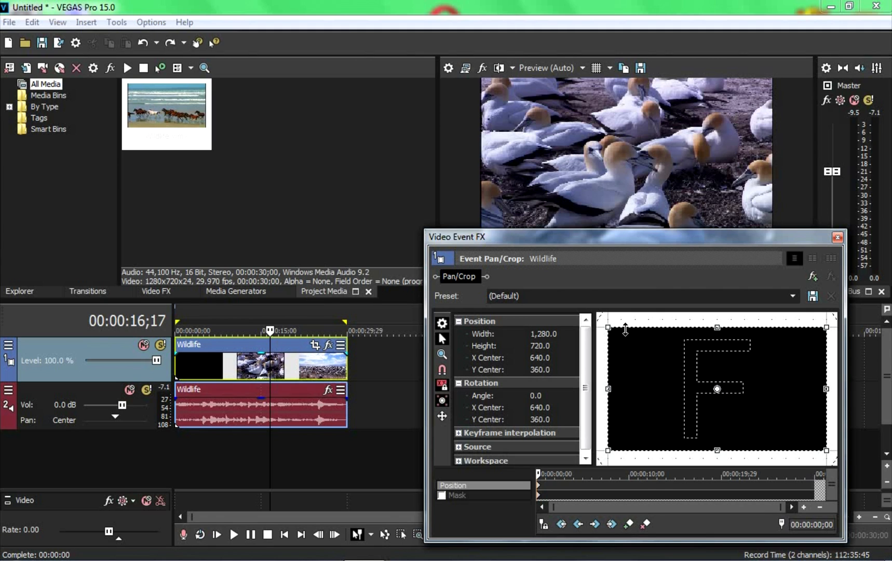
mouse_move(608, 328)
mouse_down()
mouse_move(557, 305)
mouse_move(635, 344)
mouse_move(595, 329)
mouse_up()
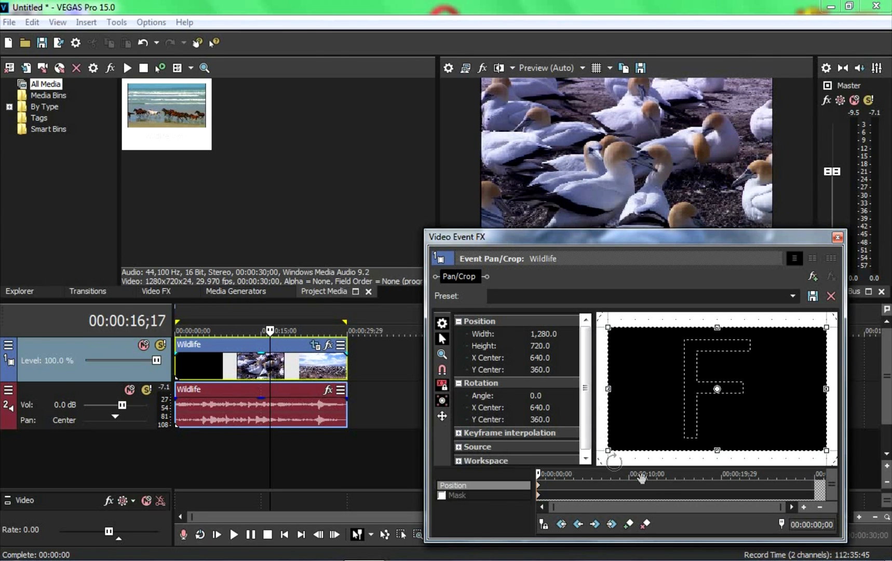
click(654, 486)
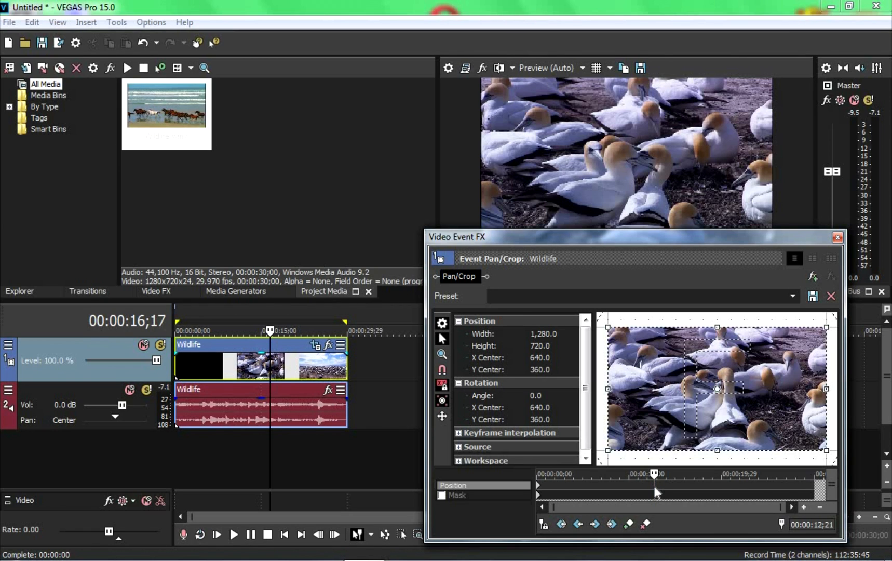
click(630, 525)
drag(607, 449, 623, 444)
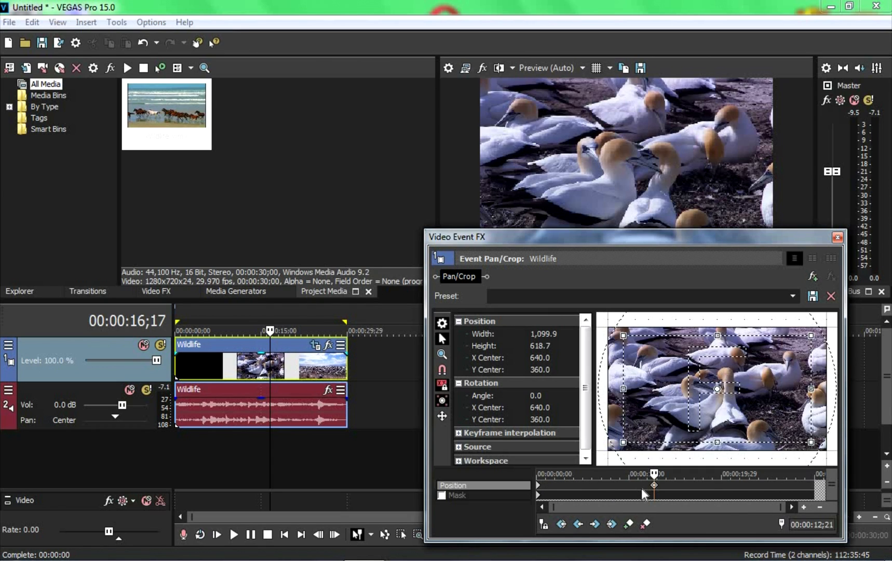
drag(654, 489, 837, 496)
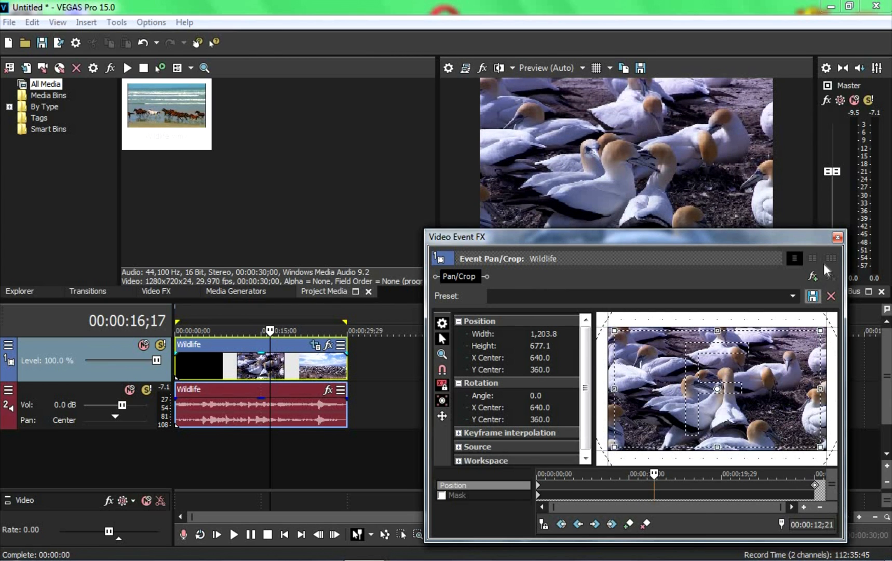
click(837, 238)
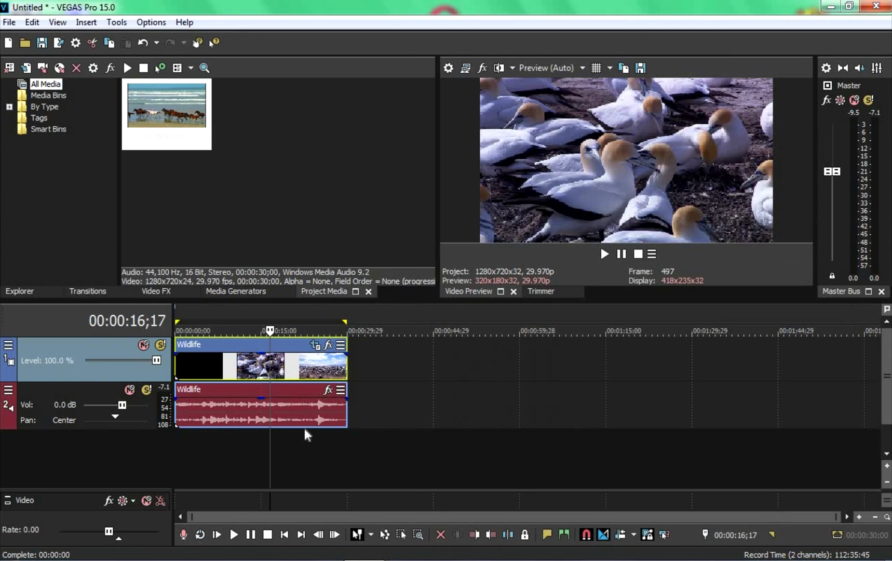
Play the cropped Wildlife clip from the start and again from 00:00:17;16 to check the gradual zoom
drag(270, 437, 115, 442)
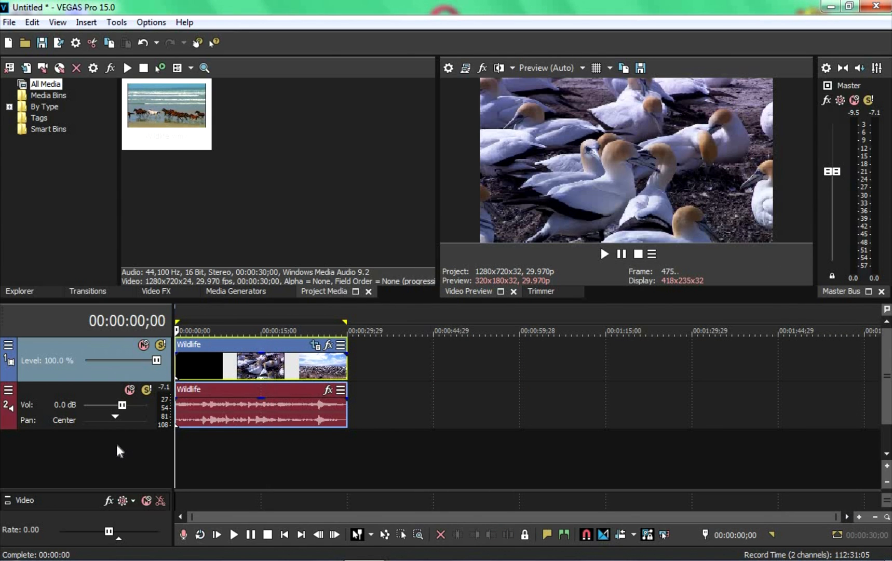
key(space)
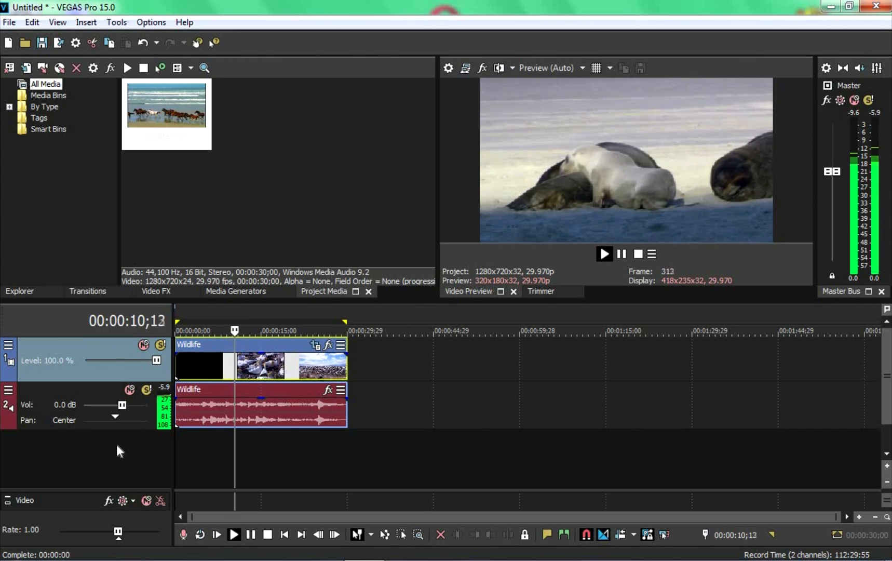
key(space)
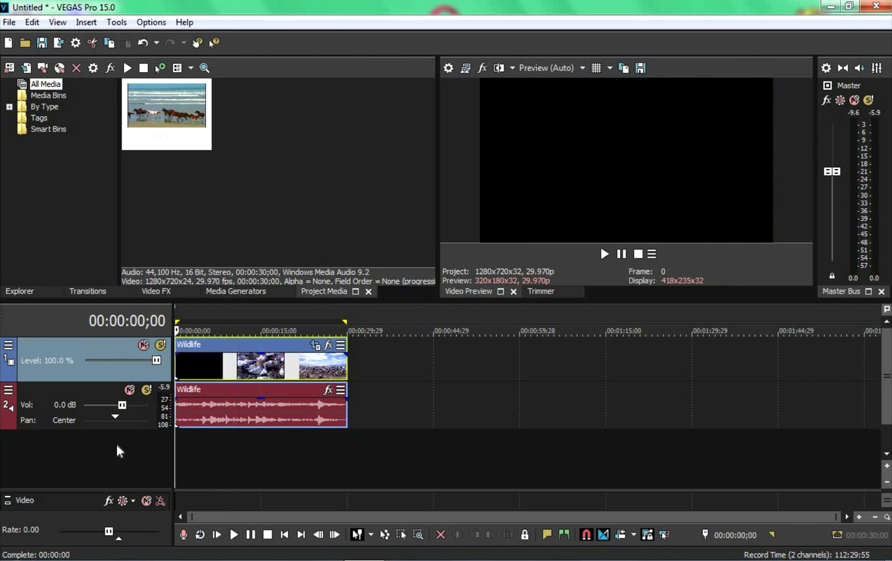
click(275, 376)
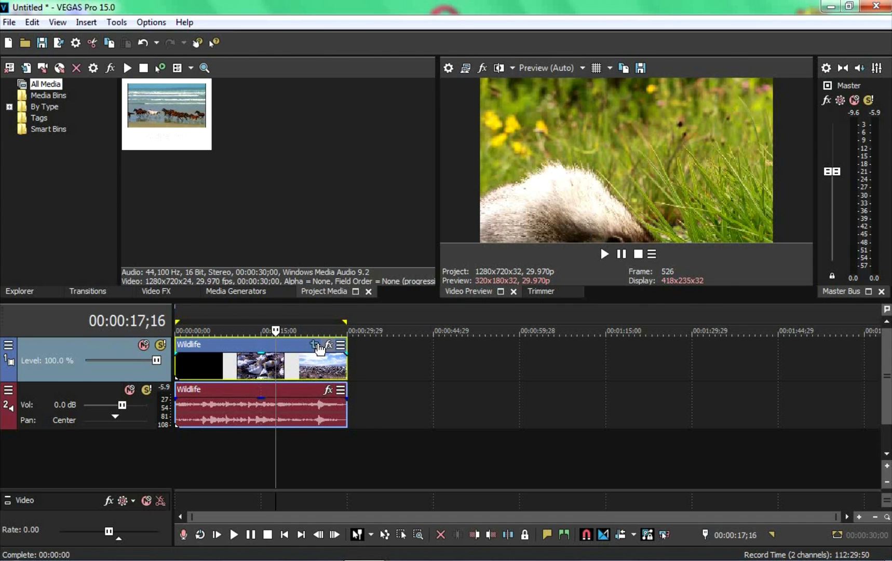
key(space)
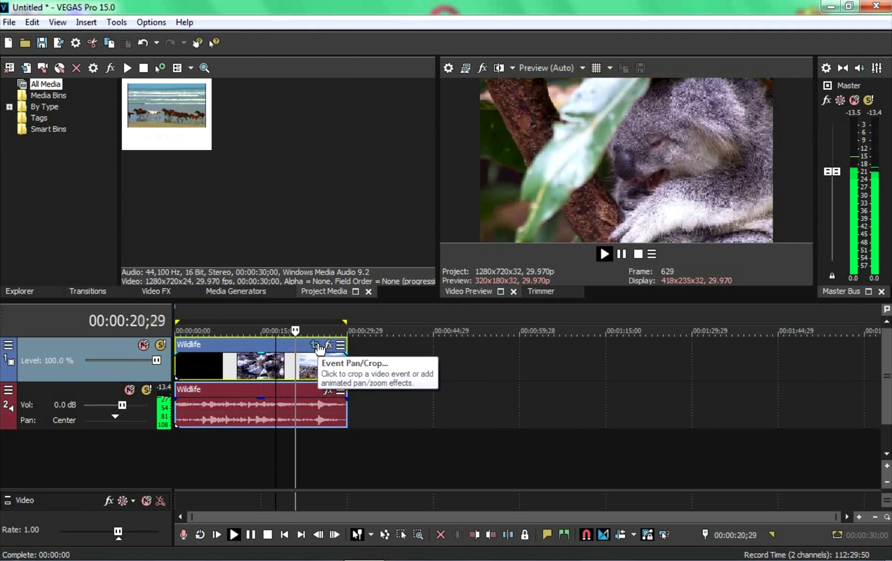
key(space)
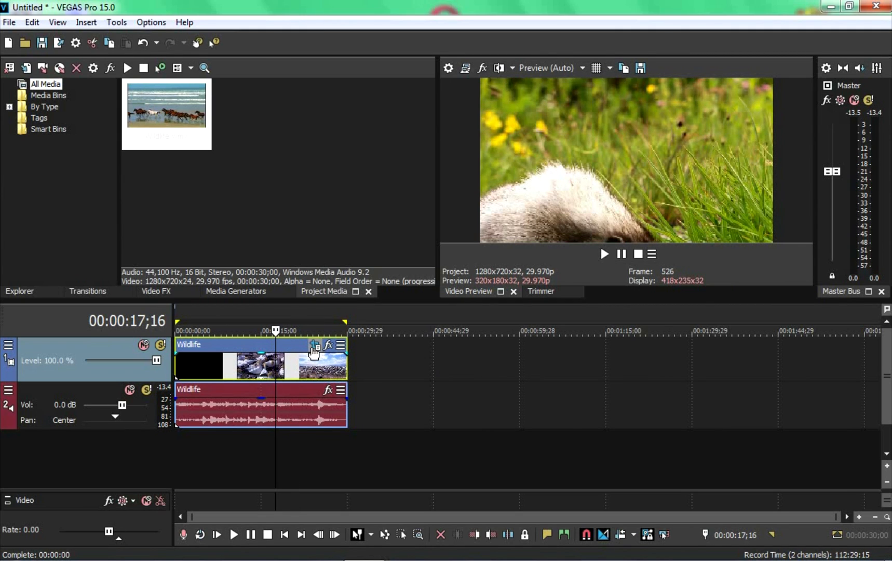
Add a pan/crop keyframe cropped to about 647 × 364, move it to the event's end, and delete the earlier keyframe after shifting it to 00:00:20;28
click(314, 349)
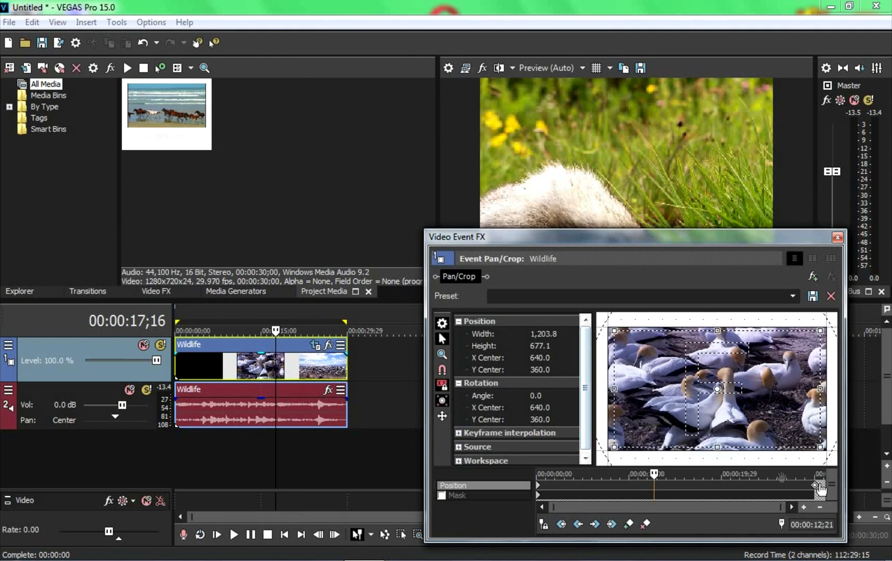
drag(818, 491, 732, 486)
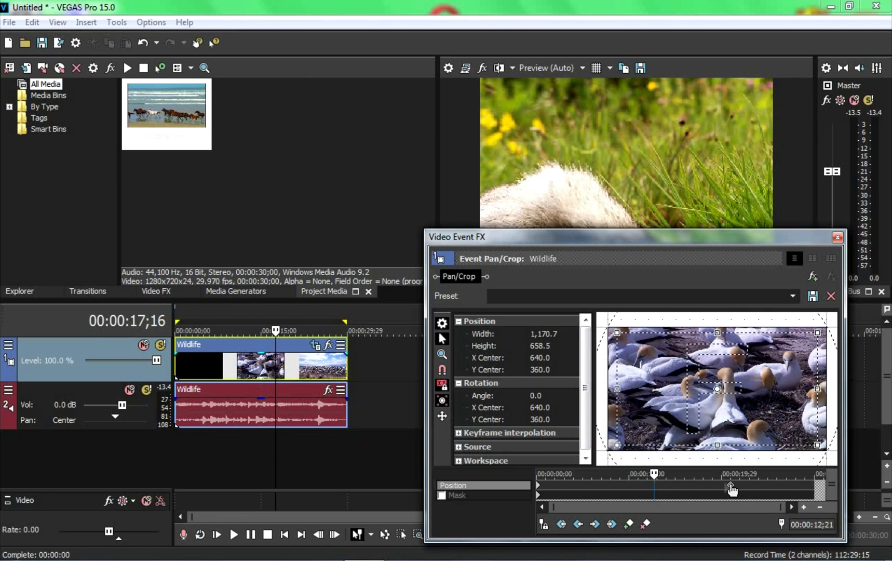
drag(617, 446, 662, 419)
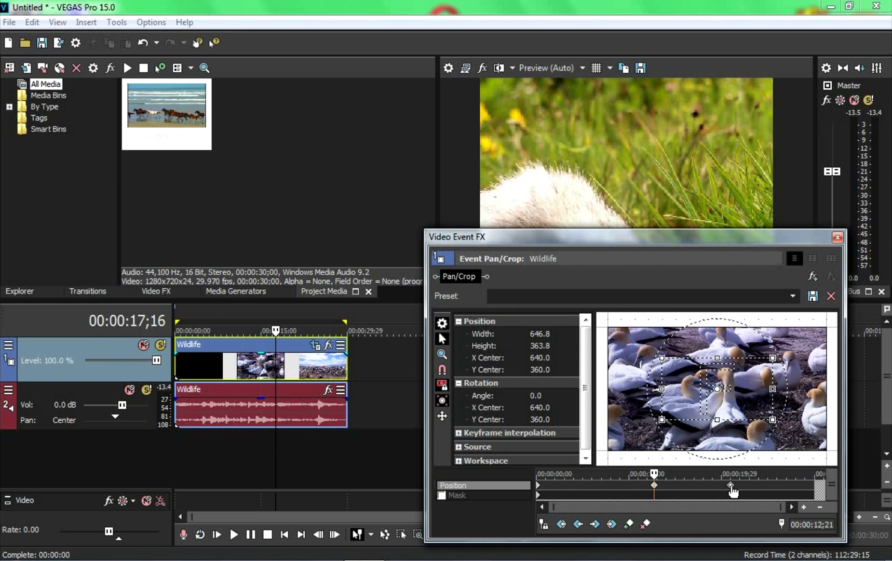
drag(655, 490, 817, 486)
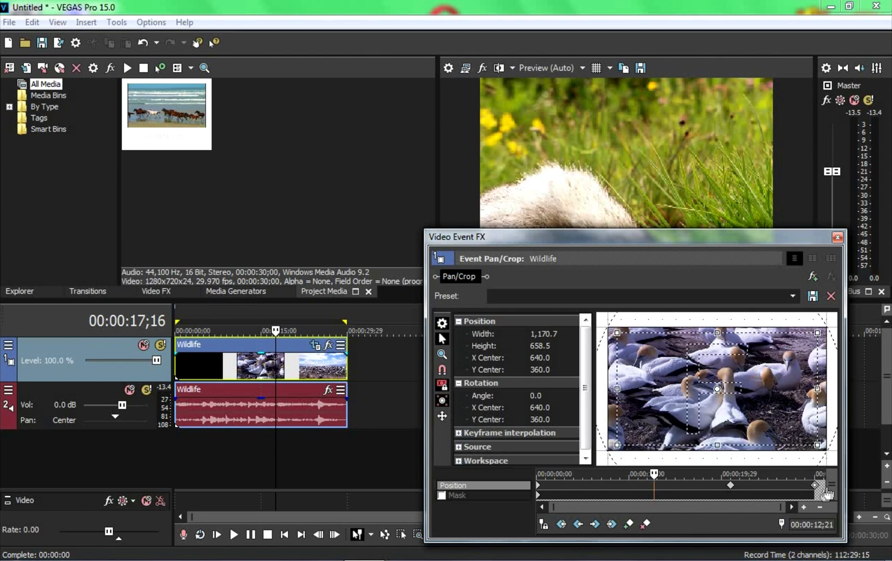
click(731, 488)
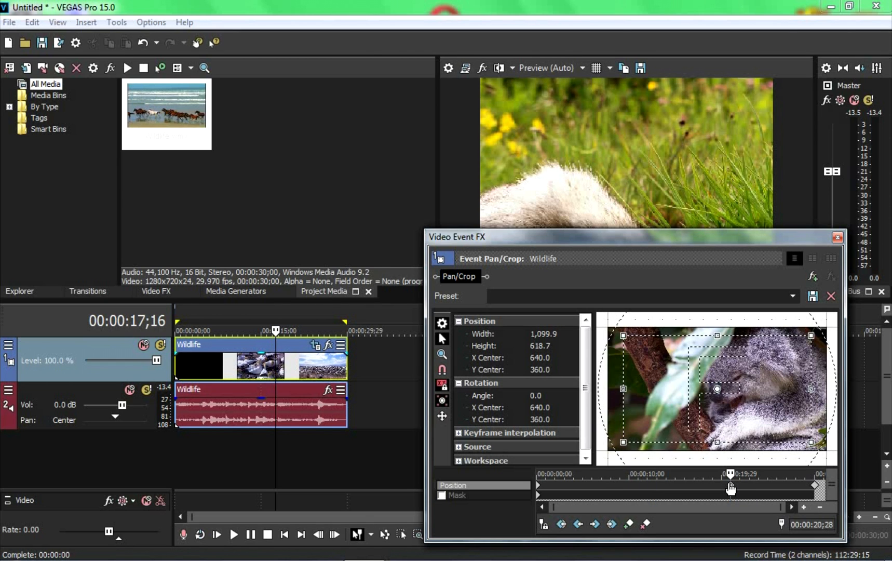
click(838, 237)
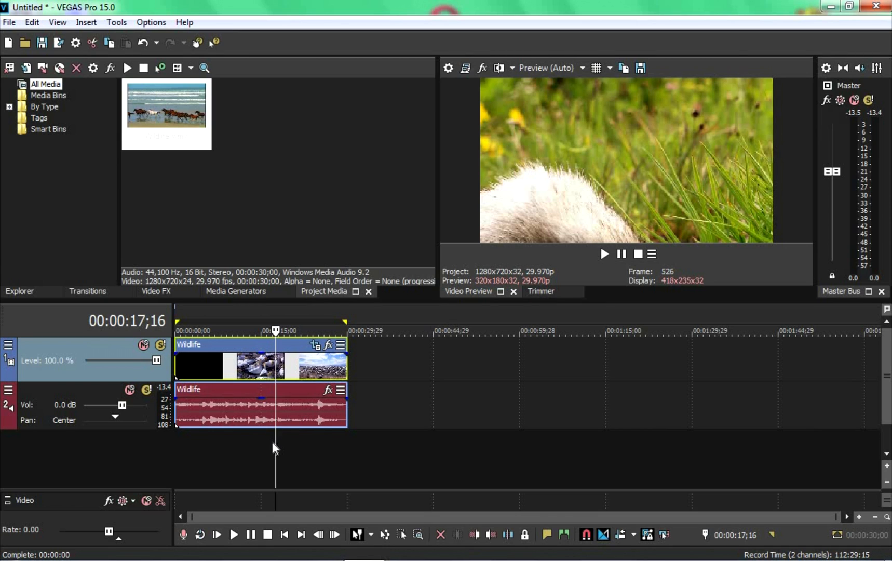
Play the Wildlife clip from the start to preview the stronger pan/crop zoom
drag(218, 448, 128, 447)
key(space)
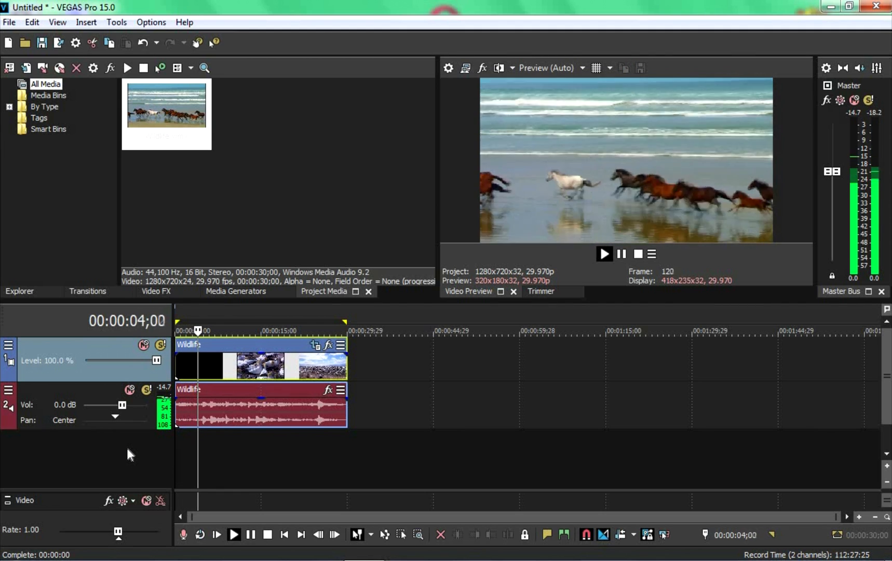
key(space)
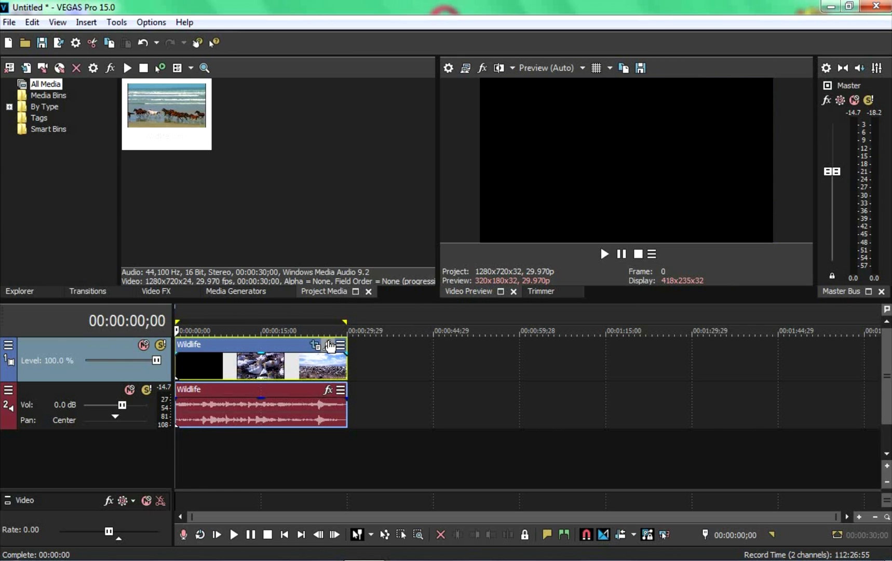
click(329, 345)
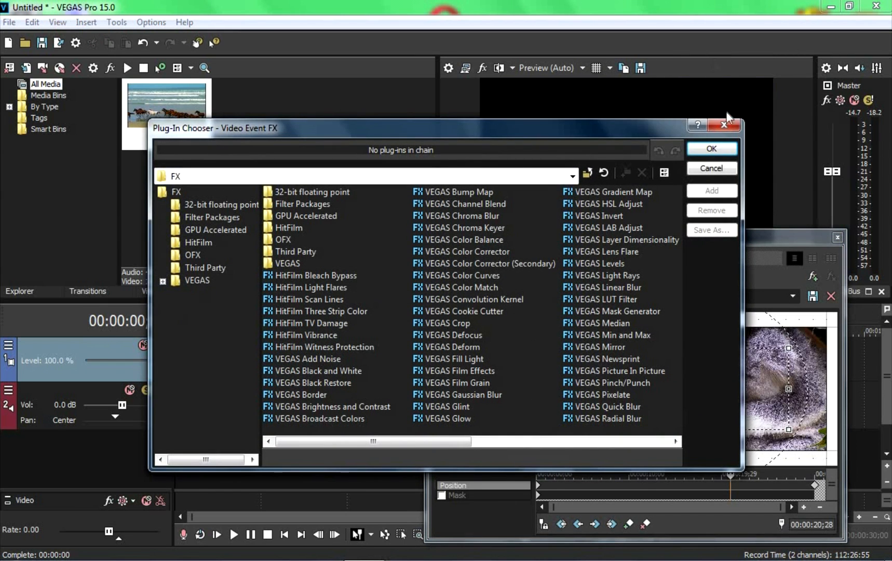
click(723, 126)
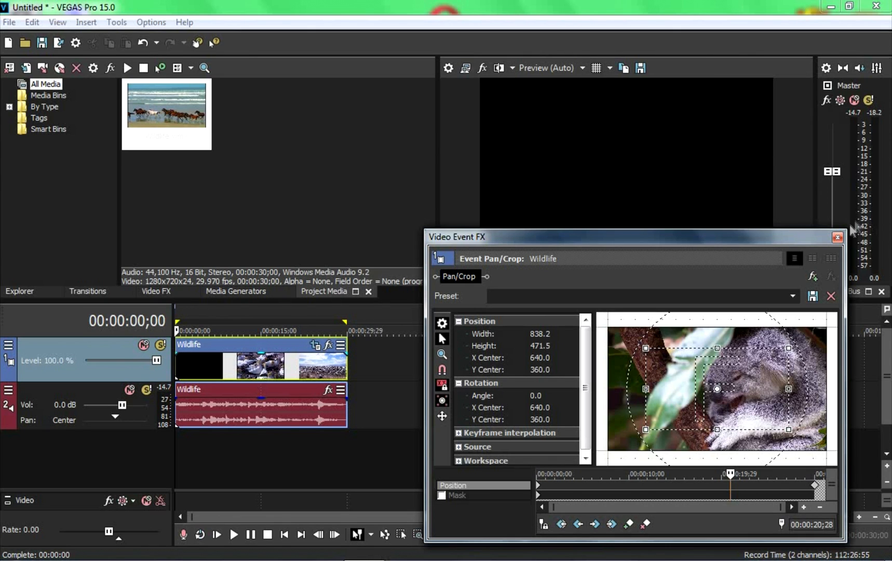
click(839, 238)
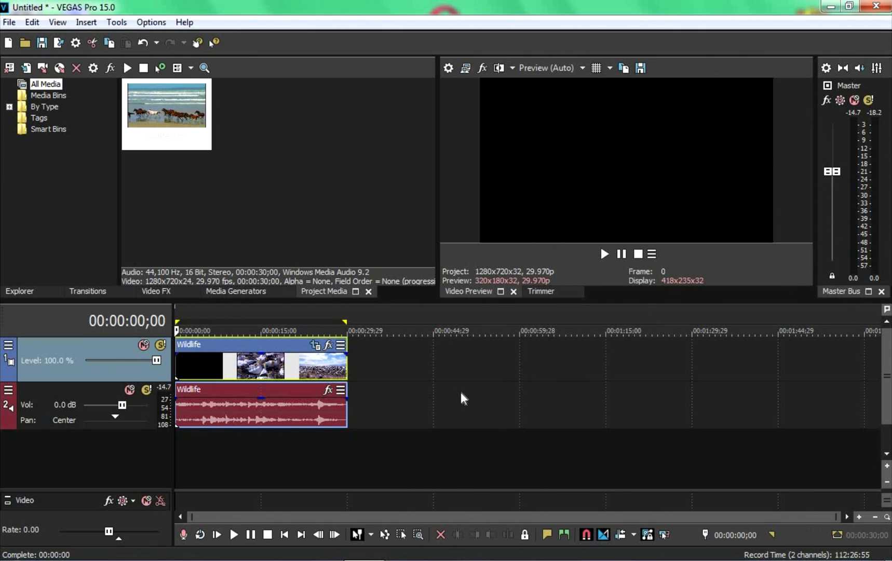
Add the VEGAS Chroma Keyer effect to the Wildlife video event, with the cursor on the bird-colony shot at 00:00:26;09
click(308, 372)
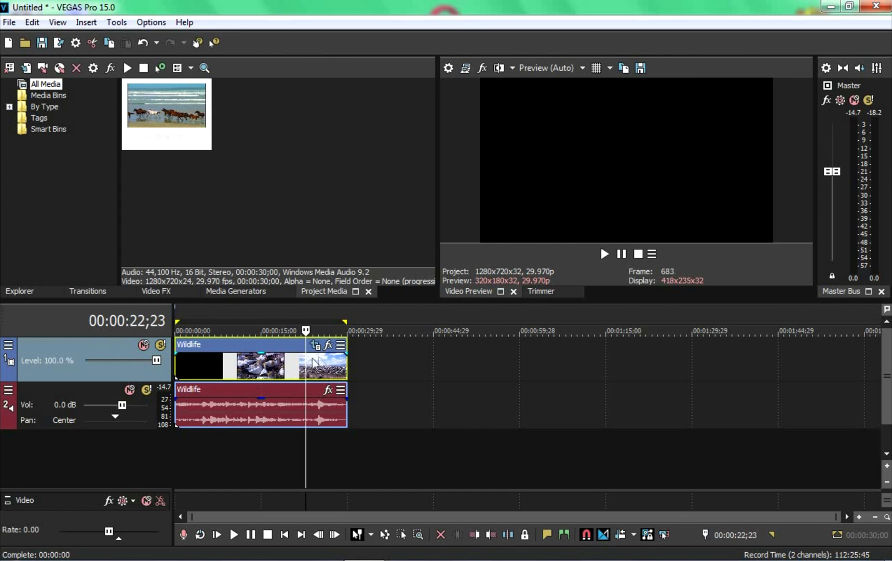
click(326, 351)
click(329, 345)
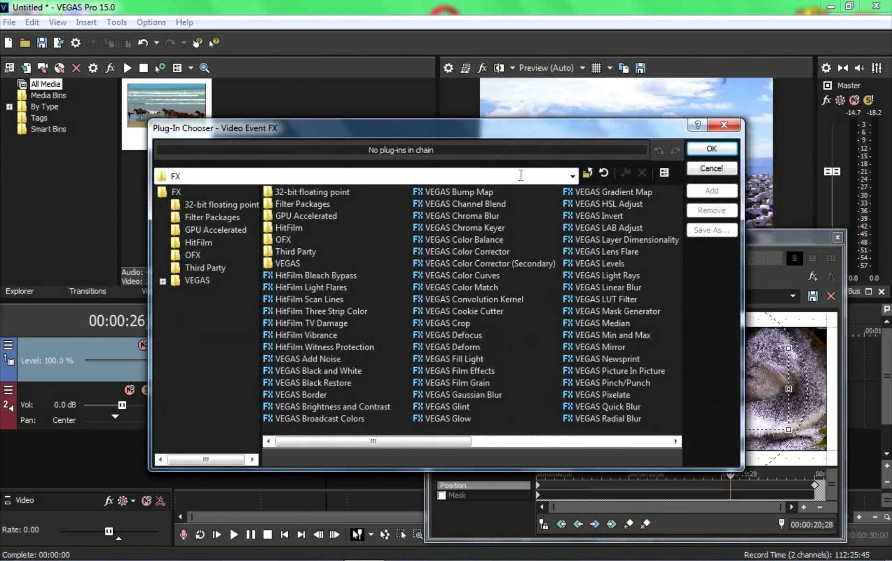
click(477, 218)
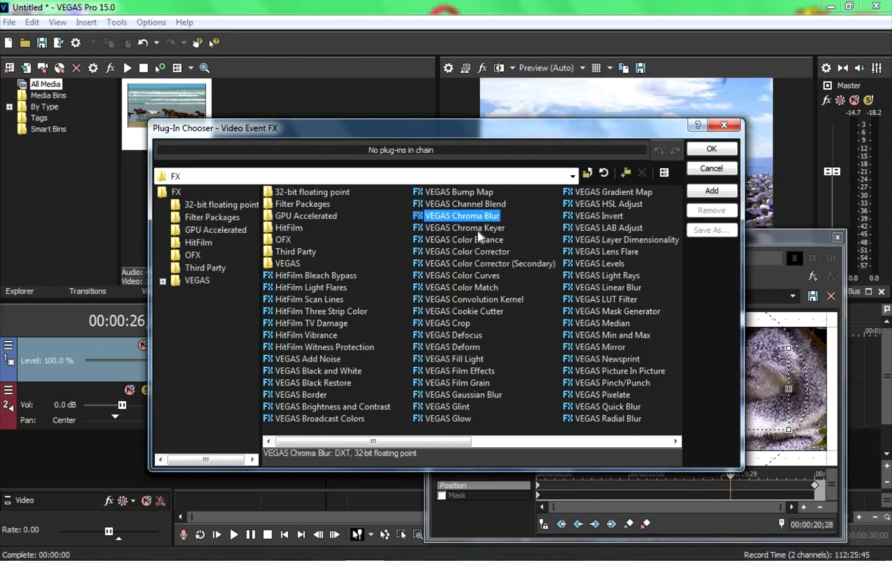
click(478, 231)
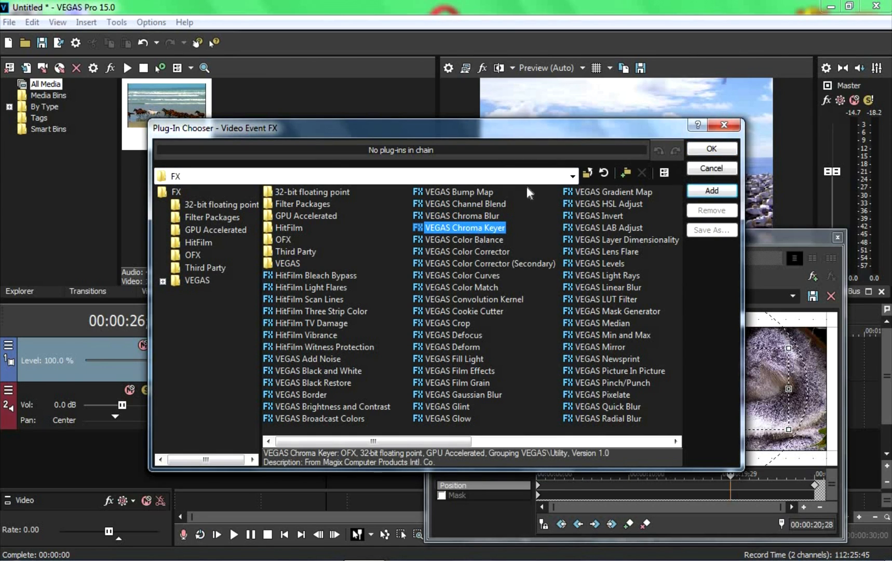
click(725, 147)
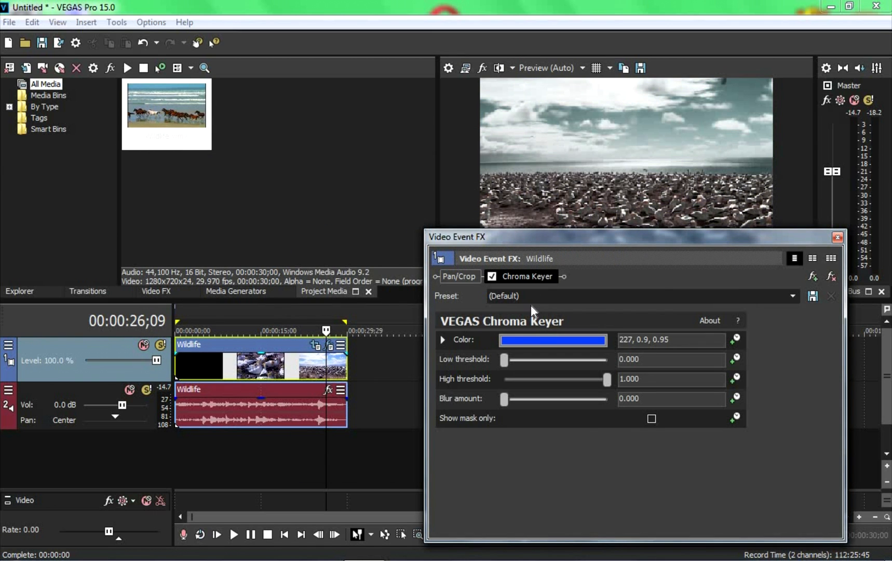
Sample the key color 180, 0.21, 0.47 from the previewed sky, set the Chroma Keyer's high threshold to 0.517, and close the effect settings
click(535, 338)
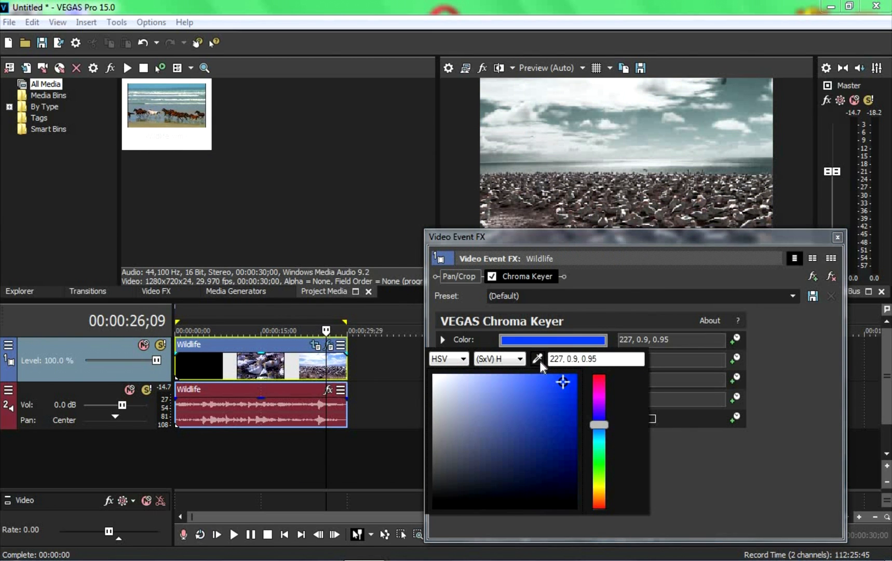
click(538, 359)
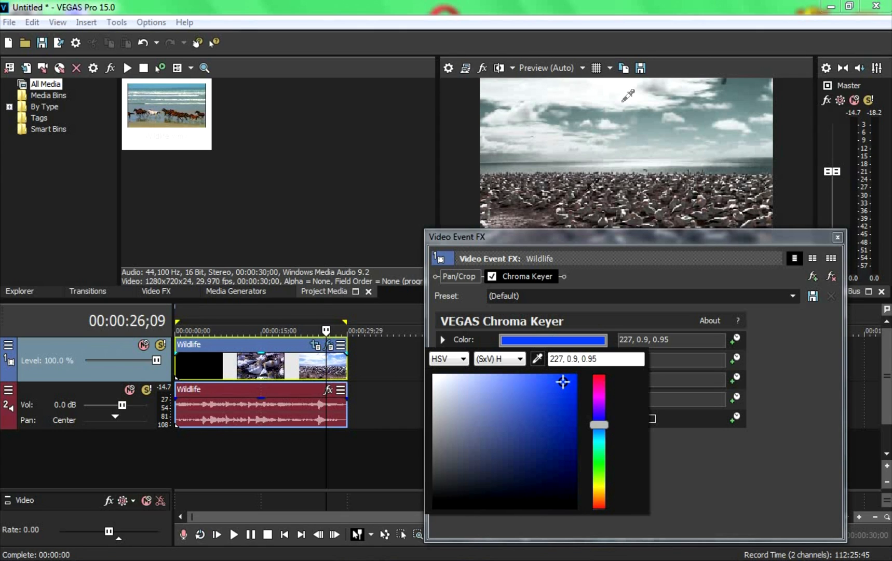
click(745, 92)
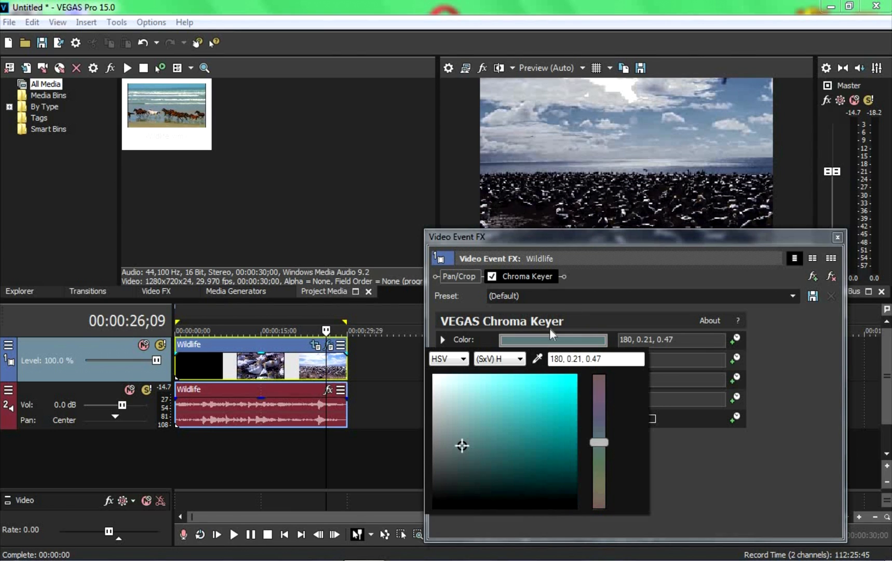
click(753, 426)
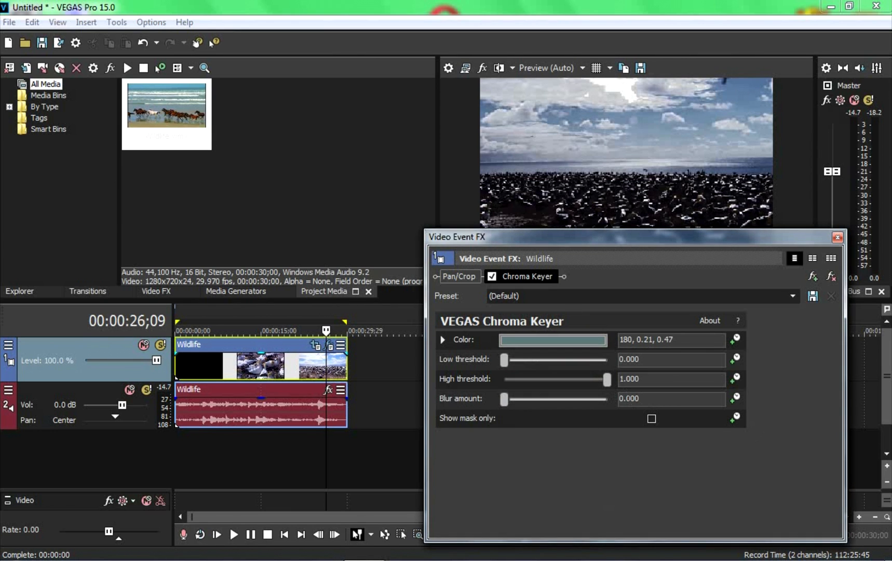
drag(607, 380, 560, 381)
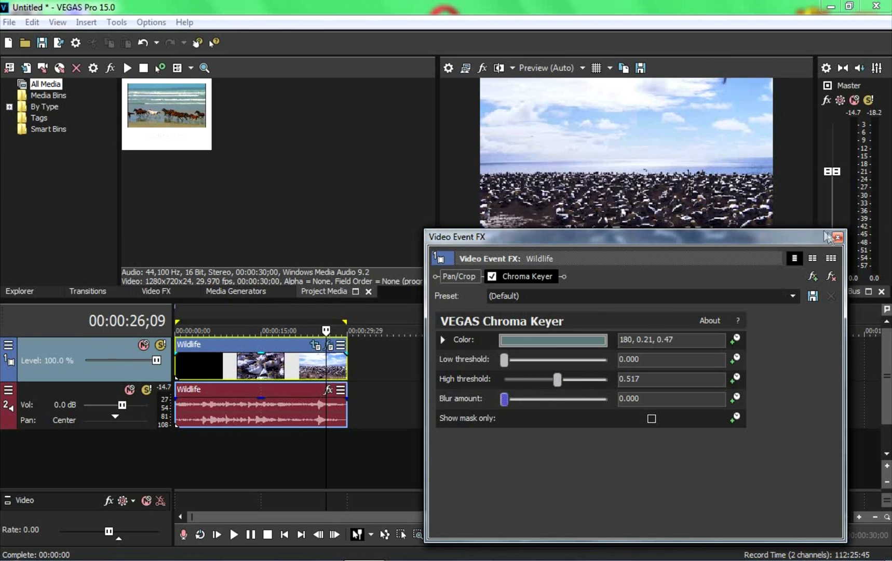
click(838, 236)
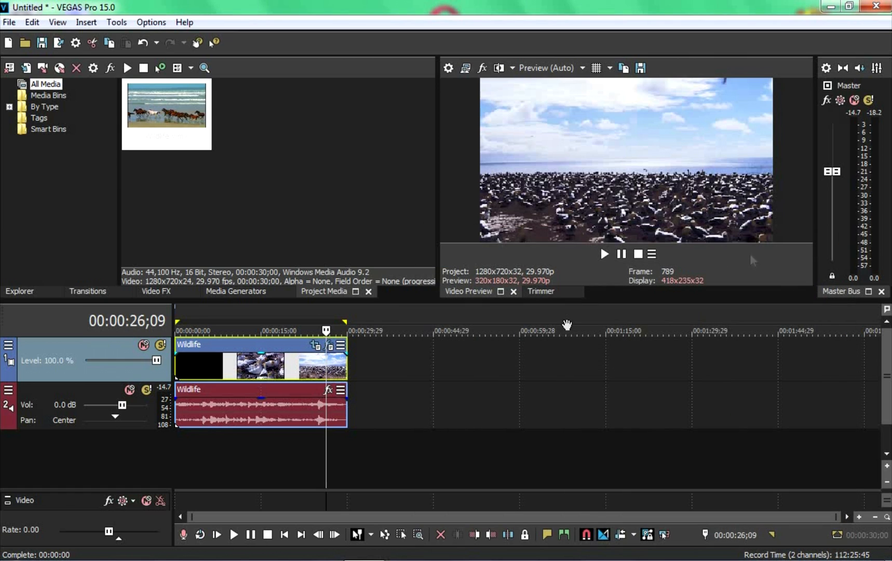
Import Wildlife.wmv again and place it on new tracks above the existing clip, starting about 3 seconds in
click(230, 441)
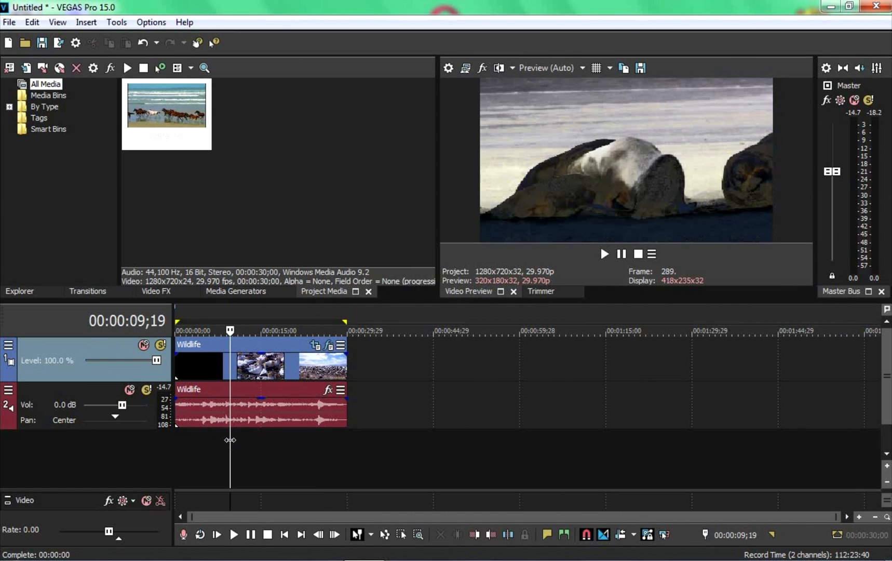
mouse_move(230, 440)
mouse_down()
mouse_move(281, 441)
mouse_move(241, 440)
mouse_up()
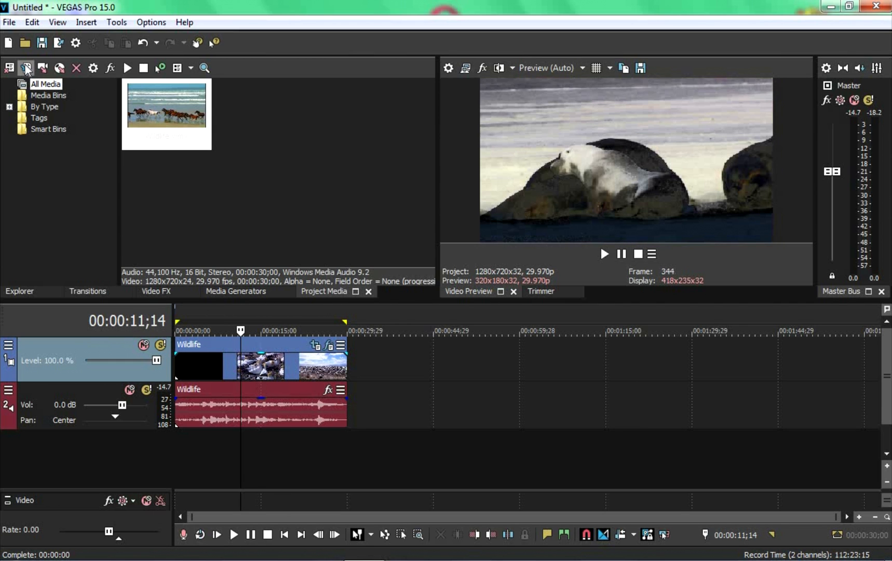
click(26, 68)
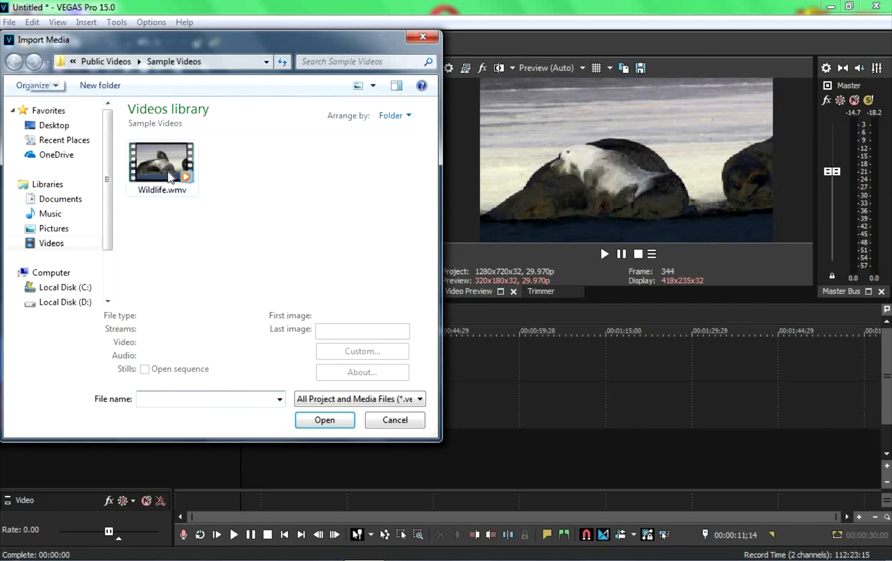
double_click(168, 177)
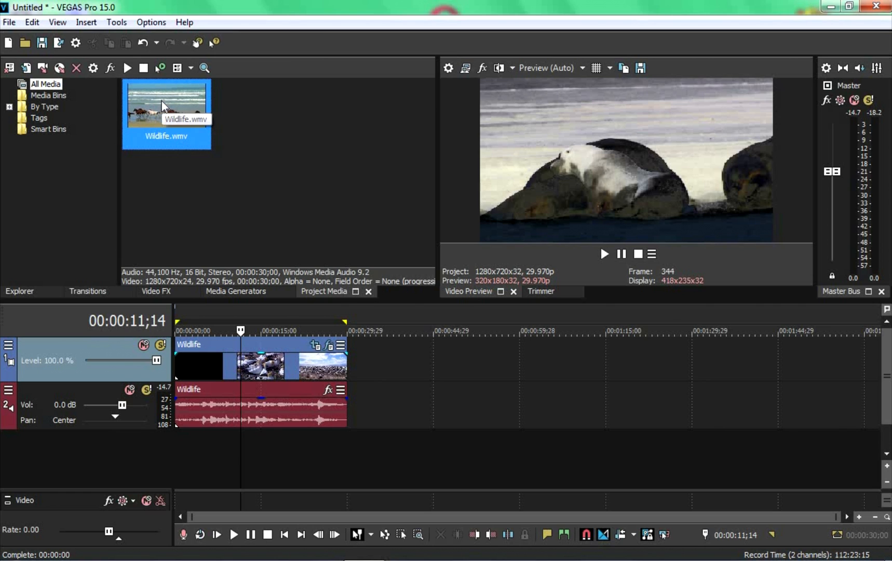
drag(134, 111, 193, 353)
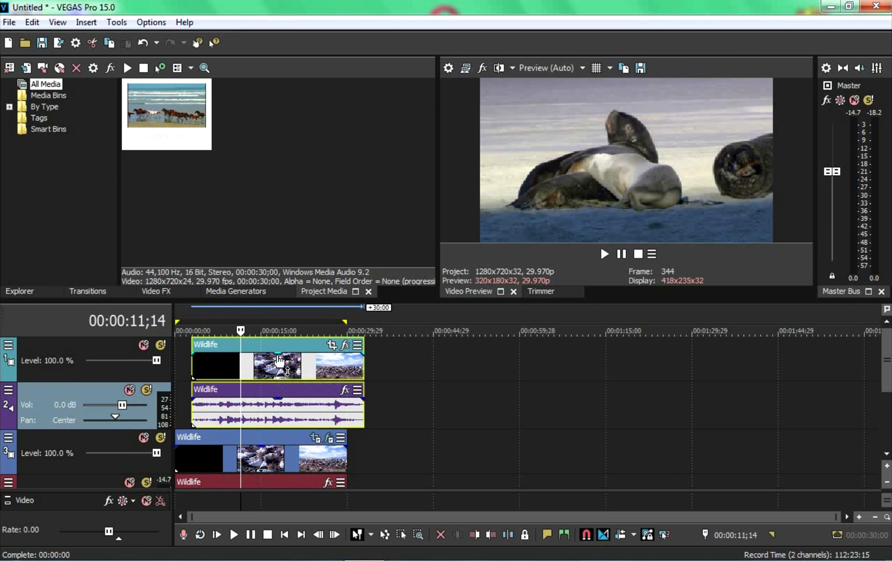
Enlarge the upper Wildlife clip's pan/crop frame to about 3,310 × 1,862 and center it at about 1,671, -238 for a lower-left picture-in-picture
click(333, 345)
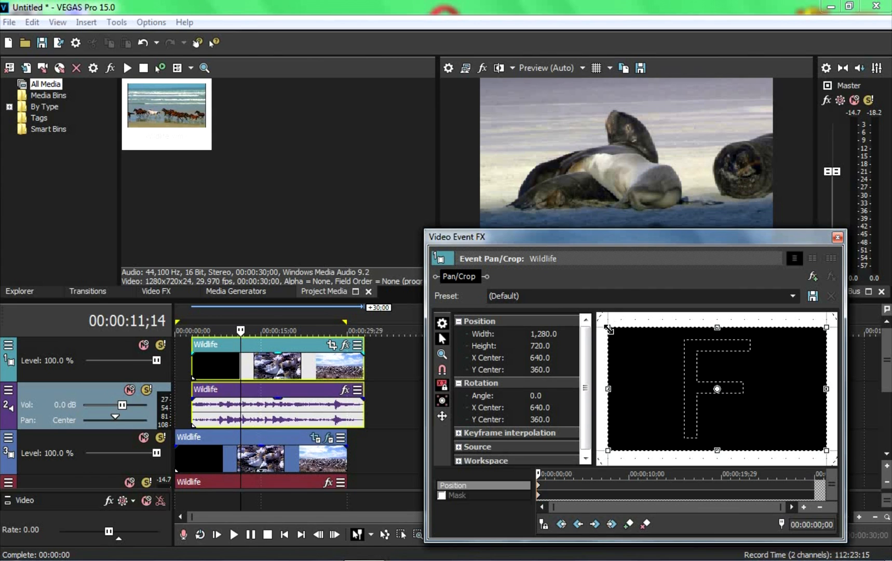
drag(609, 329, 430, 224)
drag(748, 419, 804, 362)
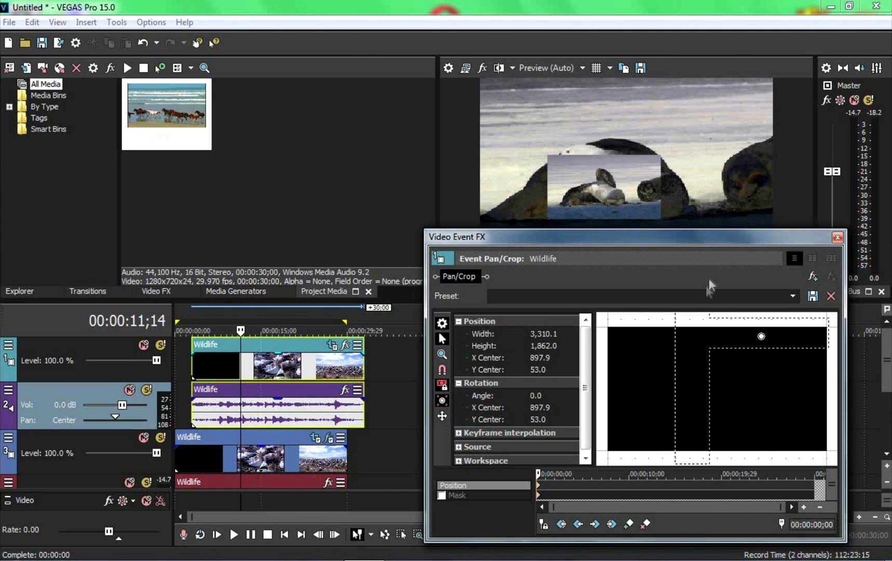
drag(727, 238, 591, 279)
drag(495, 406, 623, 358)
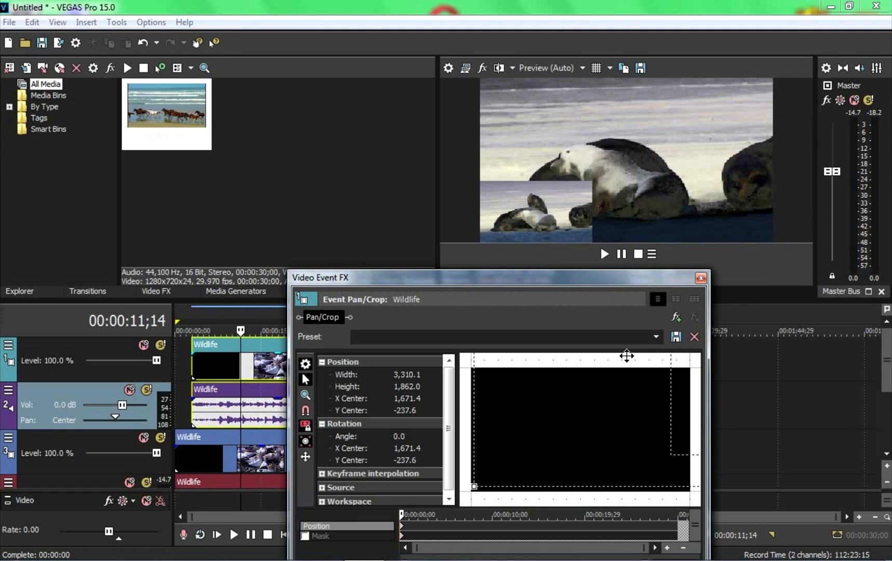
click(701, 277)
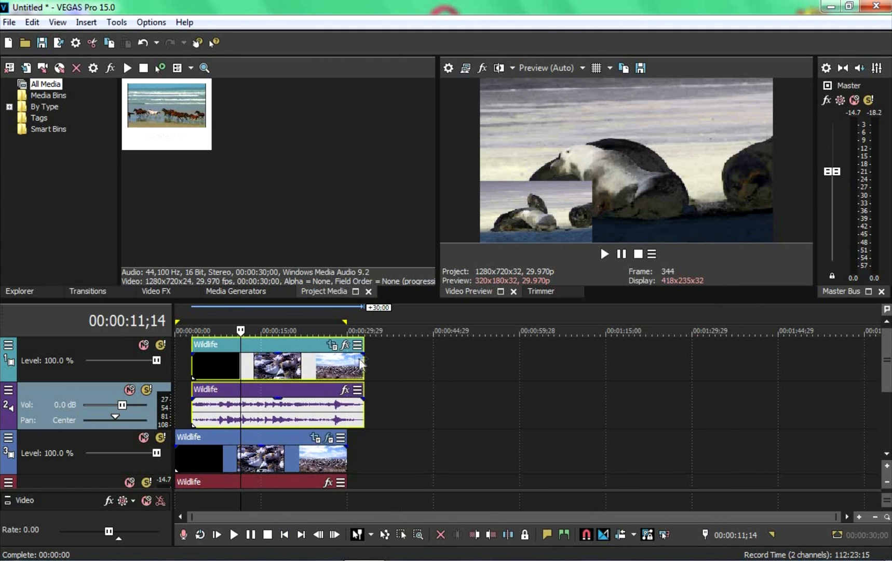
Shift the overlay Wildlife clip to start at about 00:00:02;02 and trim its end to 00:00:21;02
drag(348, 368, 331, 369)
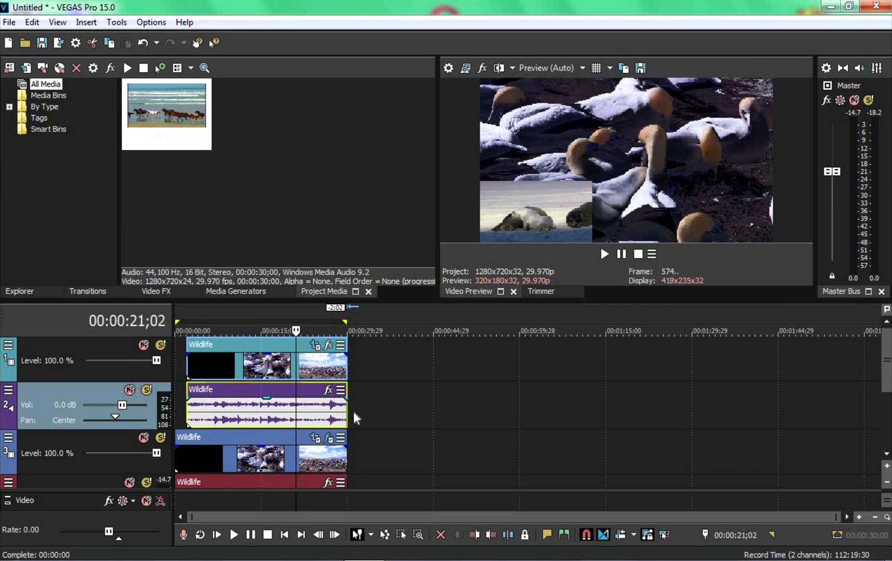
drag(347, 413, 323, 427)
click(270, 417)
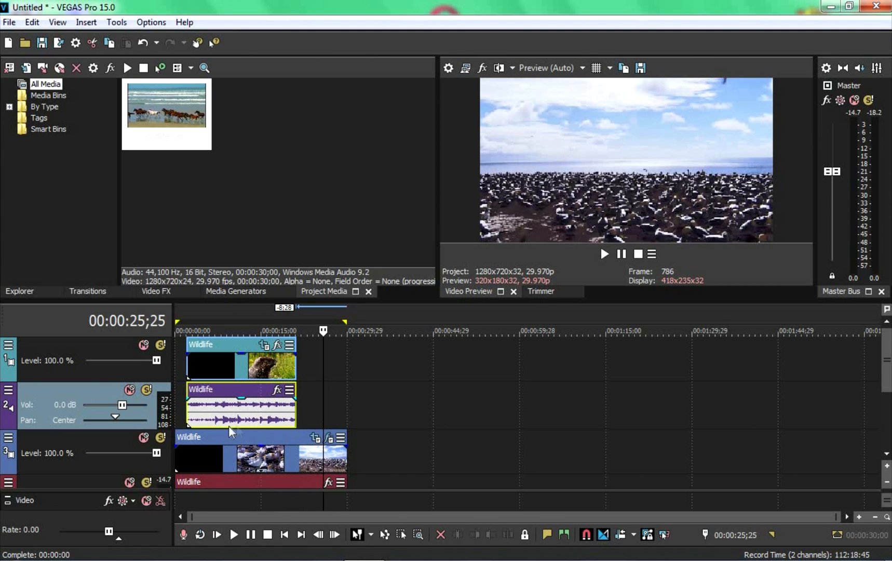
click(248, 422)
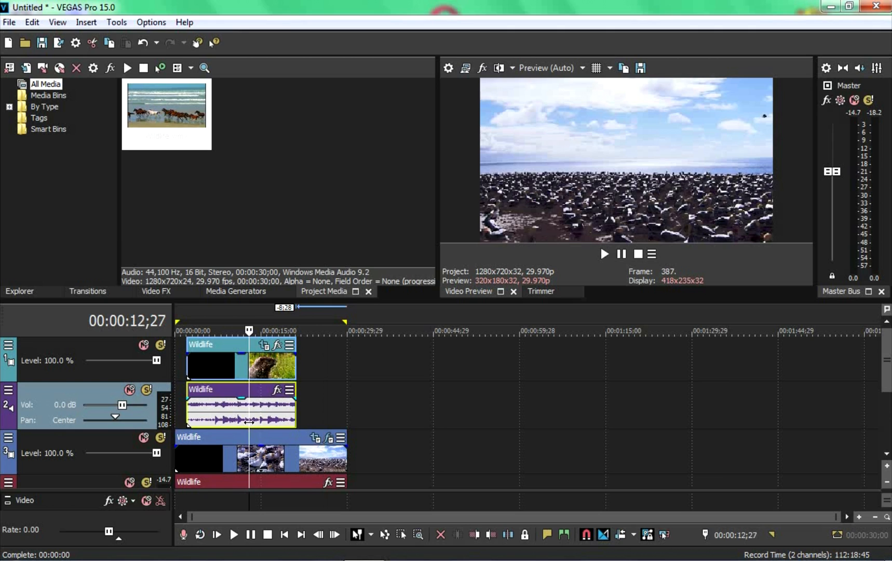
Delete the overlay Wildlife clip's audio event along with its emptied audio track
click(215, 358)
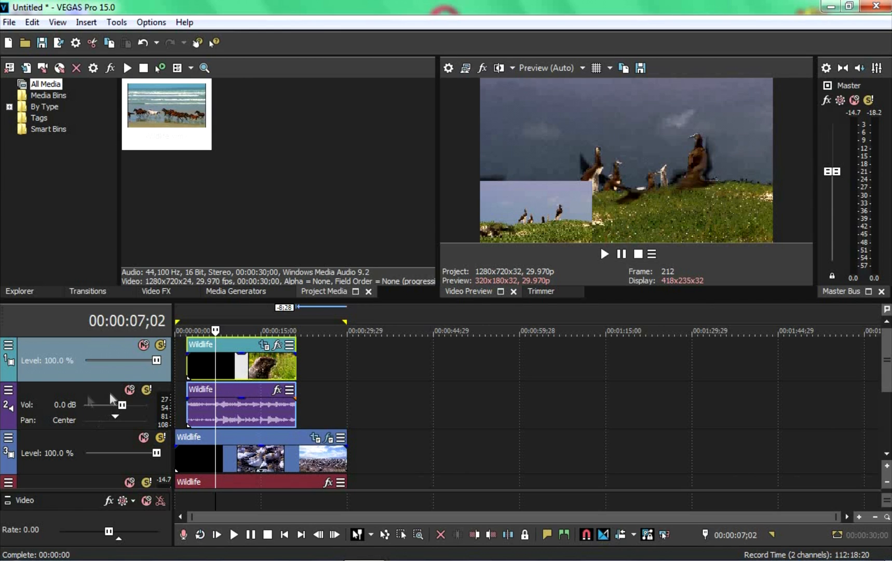
click(242, 360)
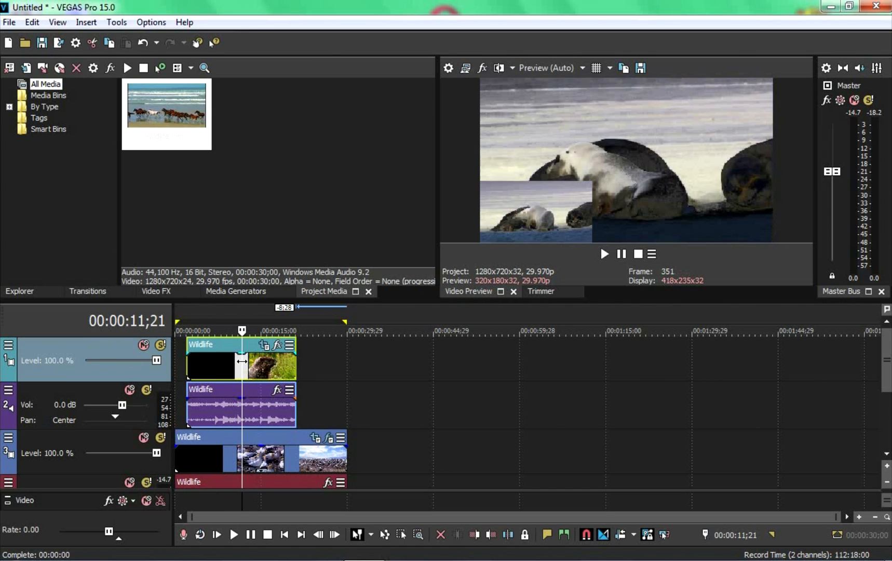
click(215, 405)
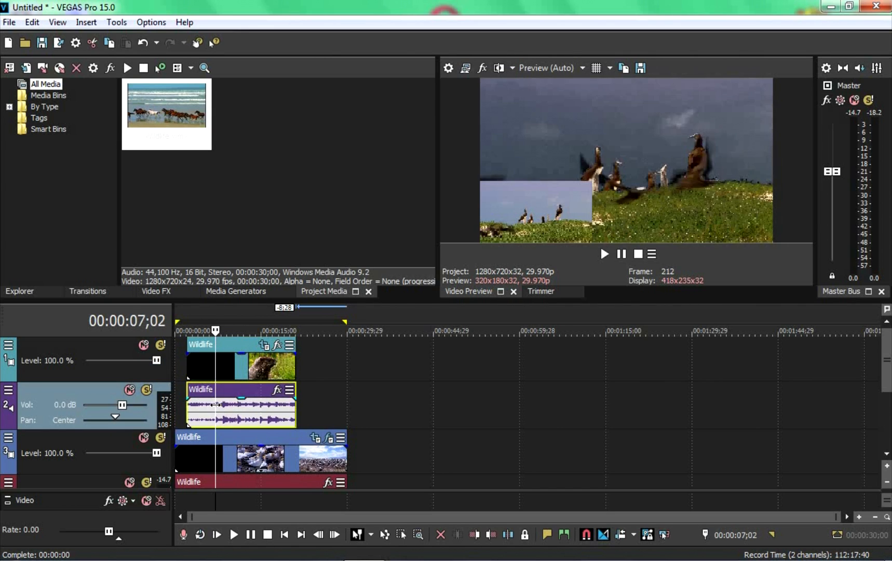
key(Delete)
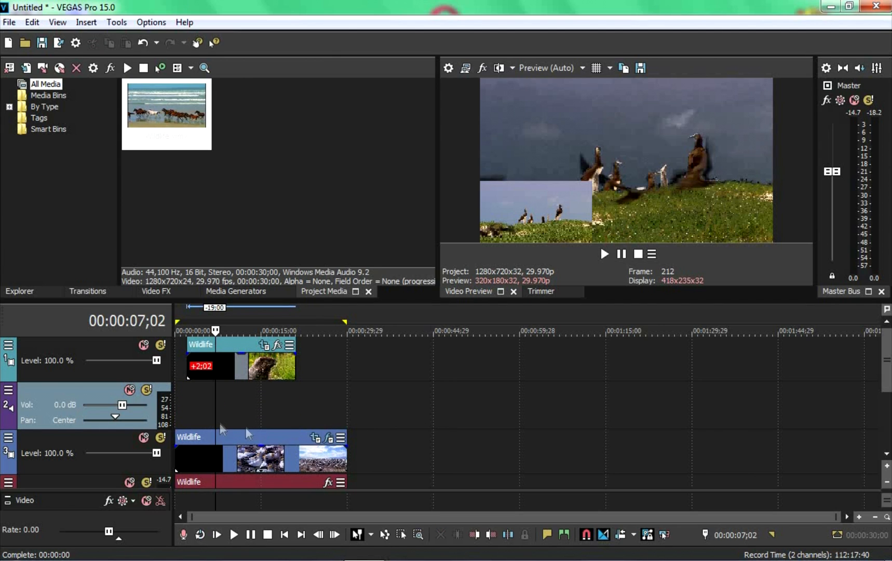
key(Delete)
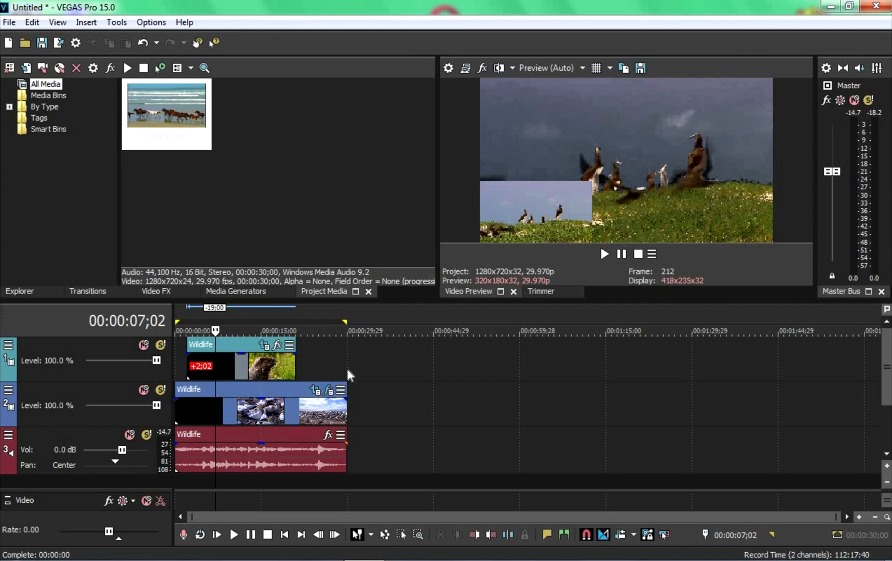
Raise the master output level to 2.4 dB and the remaining Wildlife audio track's volume to 1.6 dB
click(316, 364)
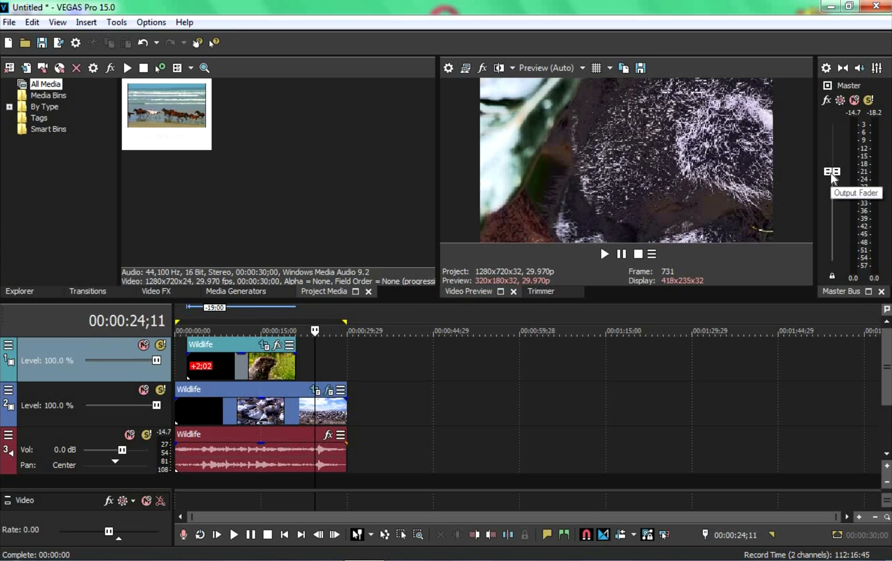
drag(833, 173, 831, 139)
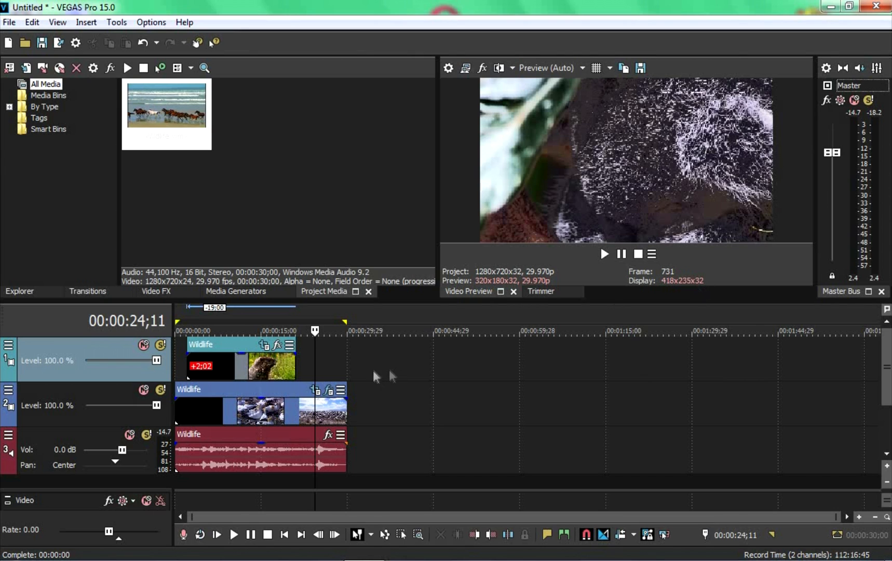
mouse_move(156, 407)
mouse_down()
mouse_move(120, 410)
mouse_move(161, 405)
mouse_up()
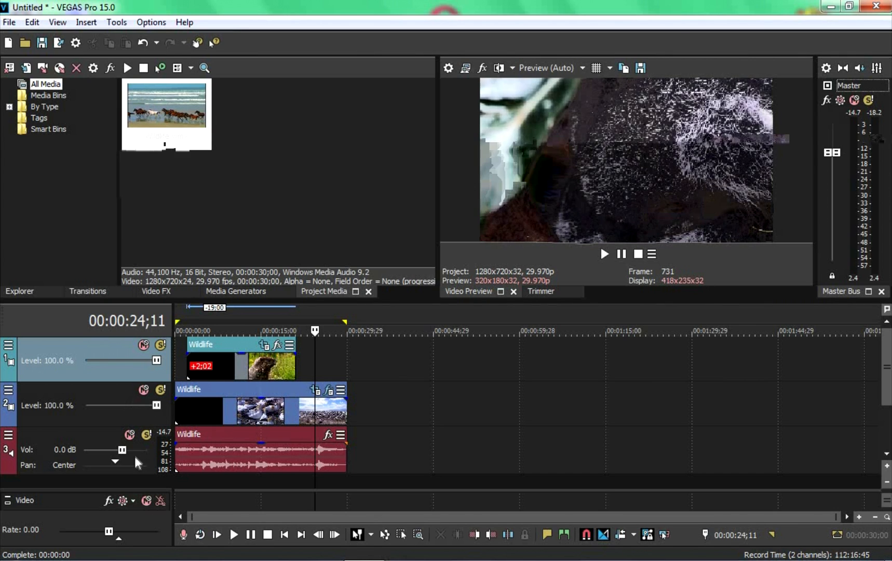
drag(123, 451, 95, 451)
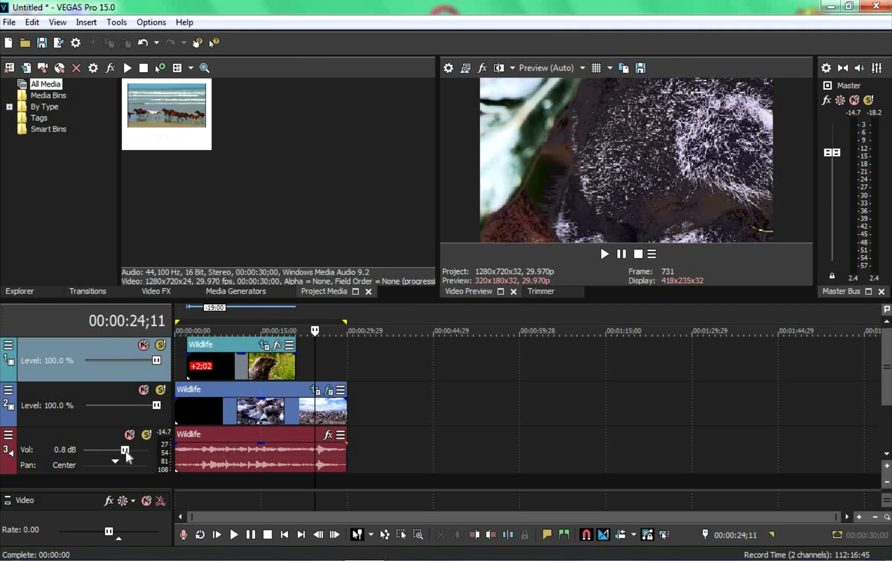
drag(126, 451, 128, 452)
Import Kalimba.mp3 from the Sample Music folder and place it at the timeline start on a new audio track below the Wildlife audio
click(271, 404)
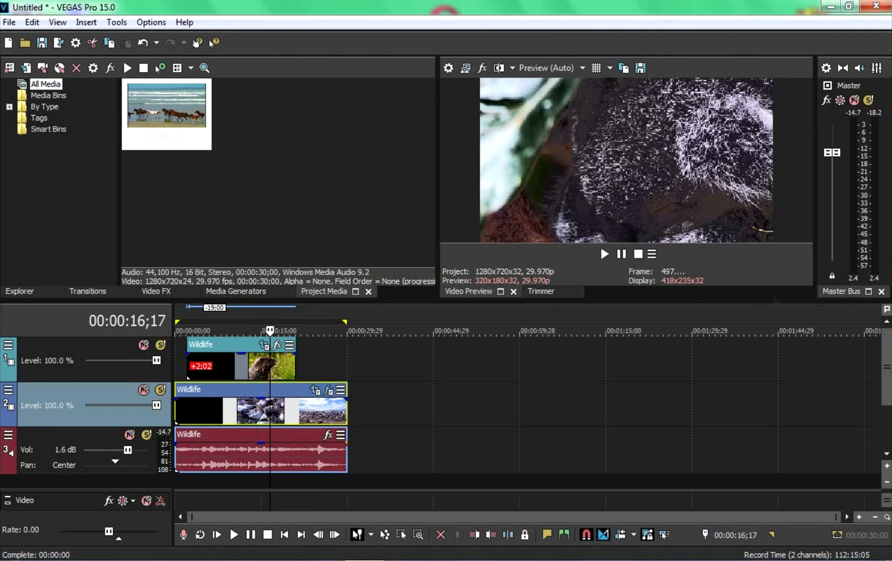
drag(886, 394, 886, 420)
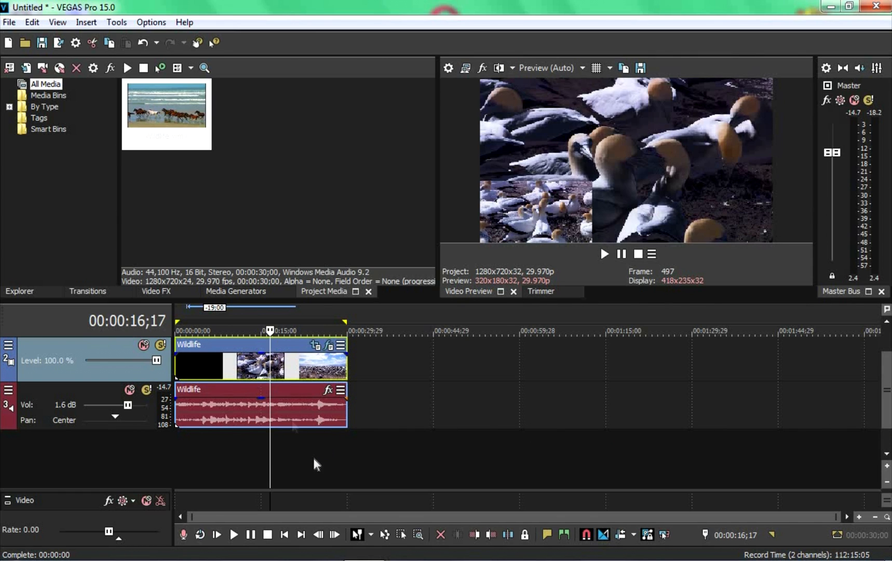
click(154, 130)
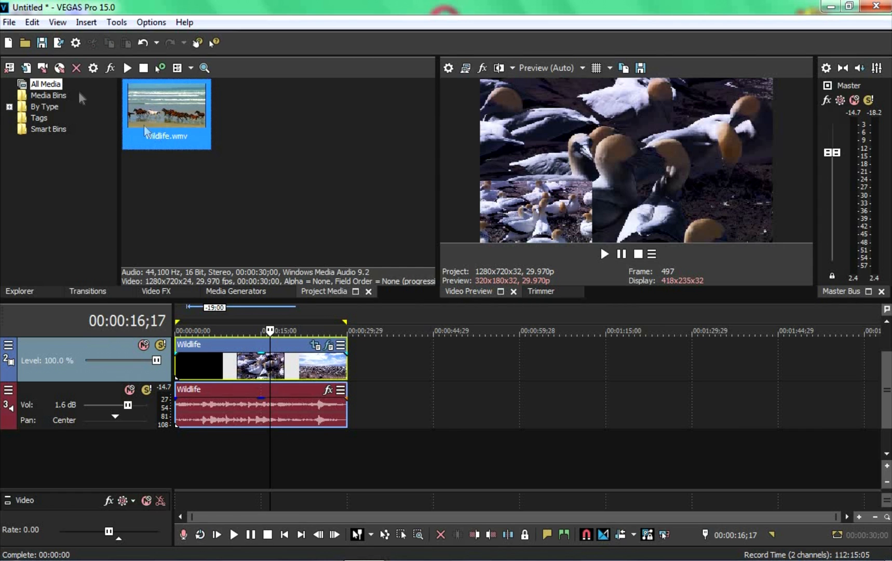
click(24, 71)
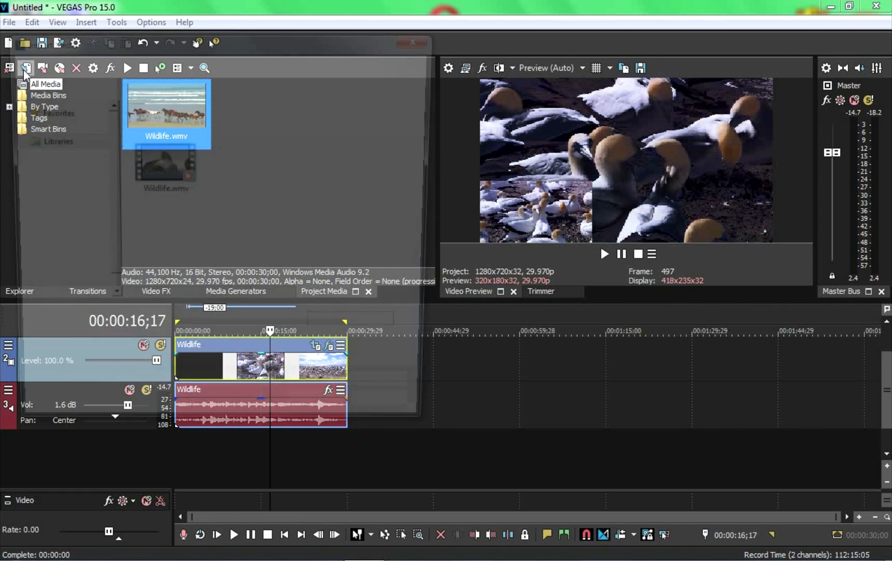
click(58, 218)
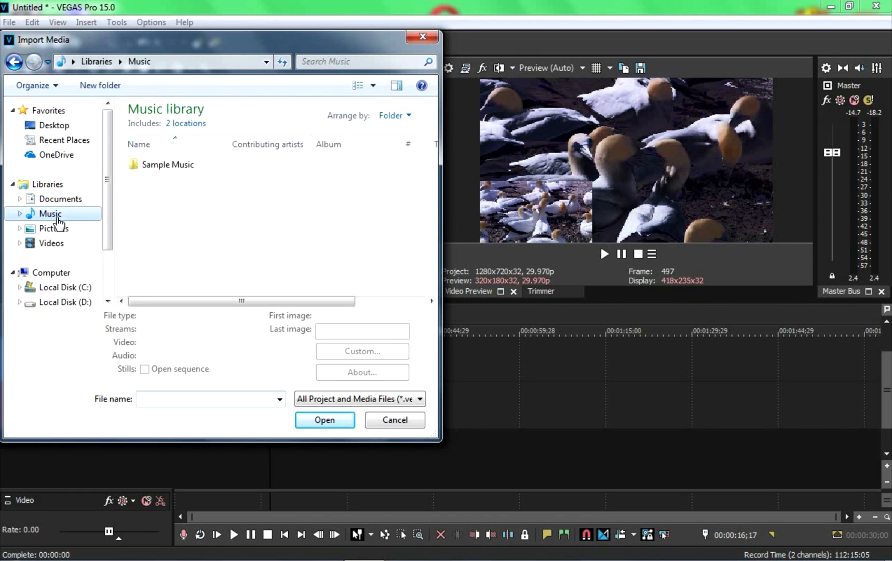
double_click(154, 164)
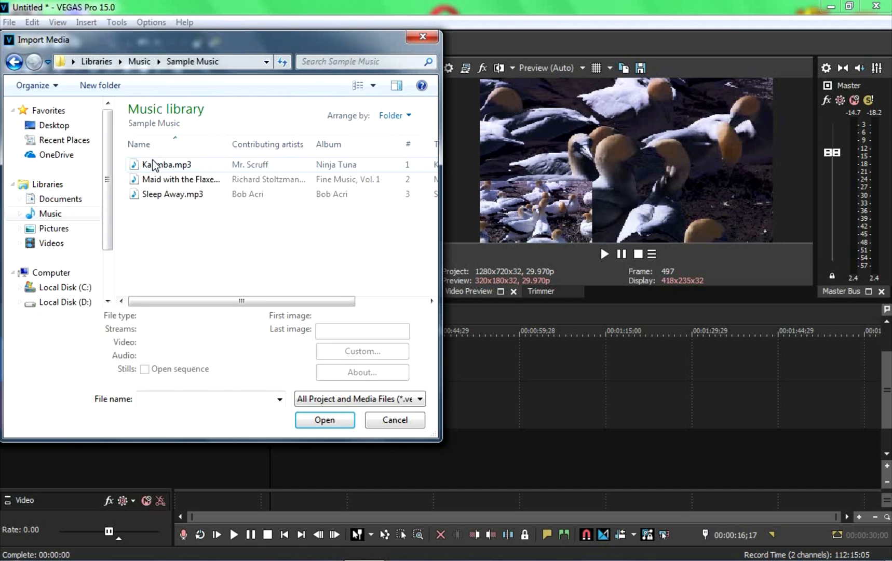
double_click(154, 165)
drag(179, 119, 148, 466)
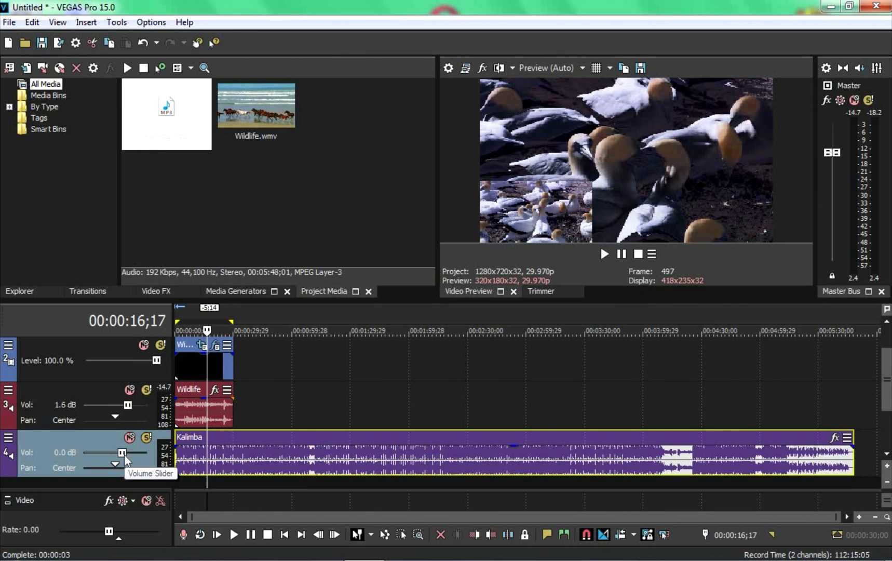
Lower the Kalimba track's volume to -19.2 dB and reduce the Kalimba event's own gain
drag(122, 455, 98, 458)
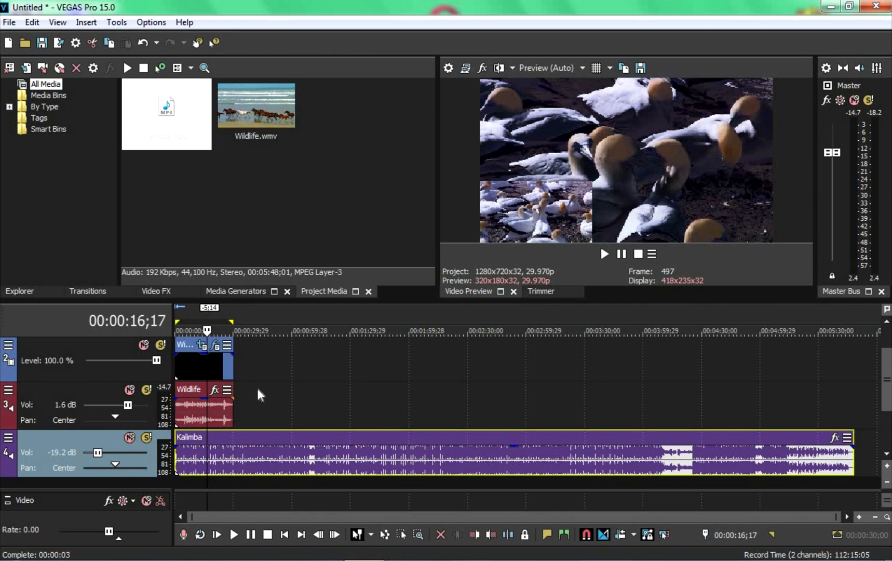
drag(514, 448, 515, 472)
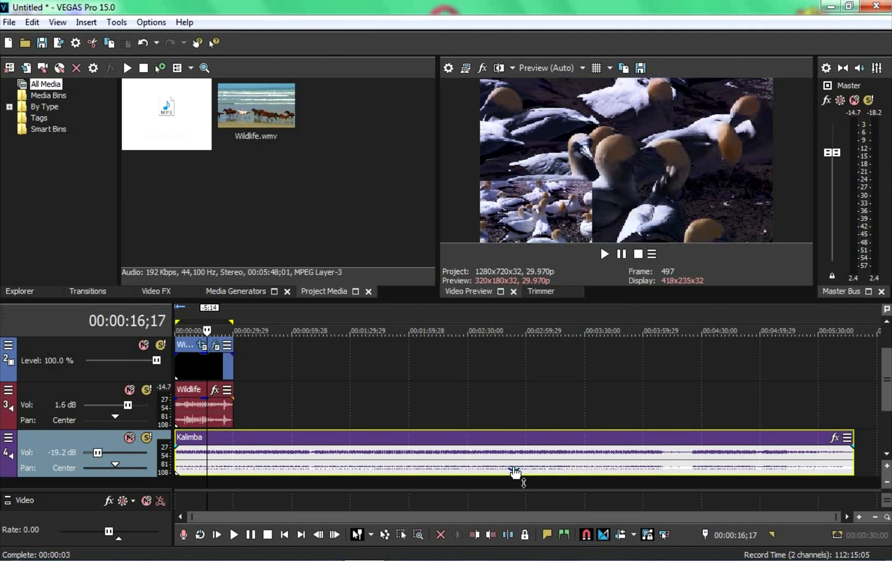